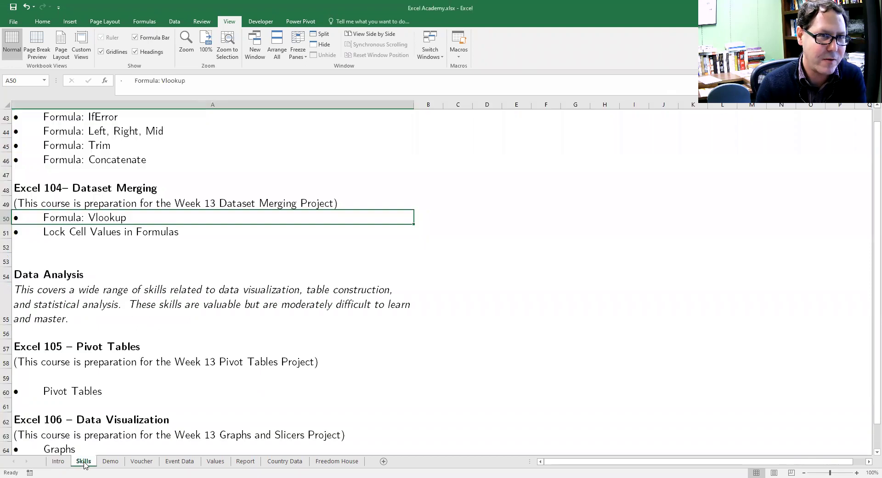
Step: Look over the Excel 104 Dataset Merging skills on the Skills sheet and the blank form on the Report sheet
click(81, 460)
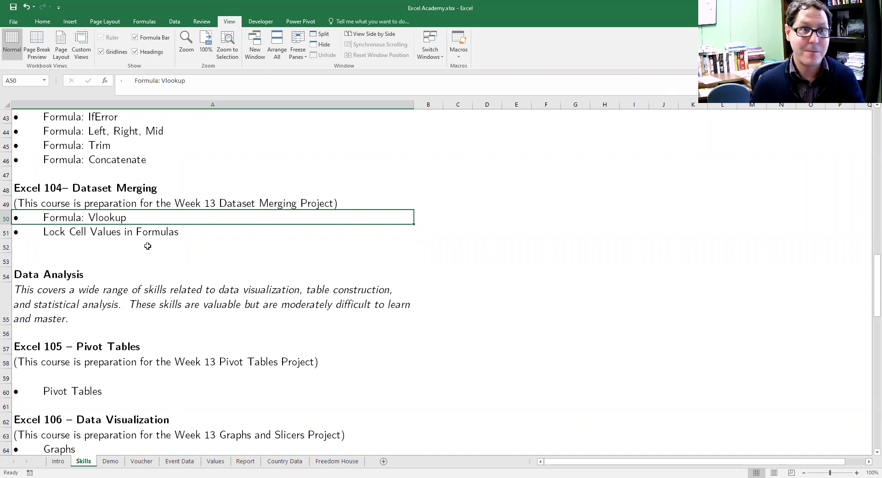
click(121, 235)
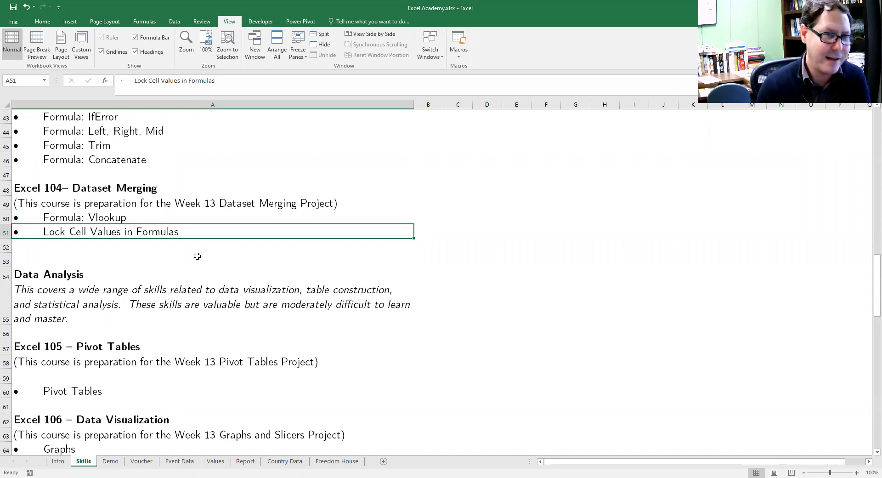
click(193, 251)
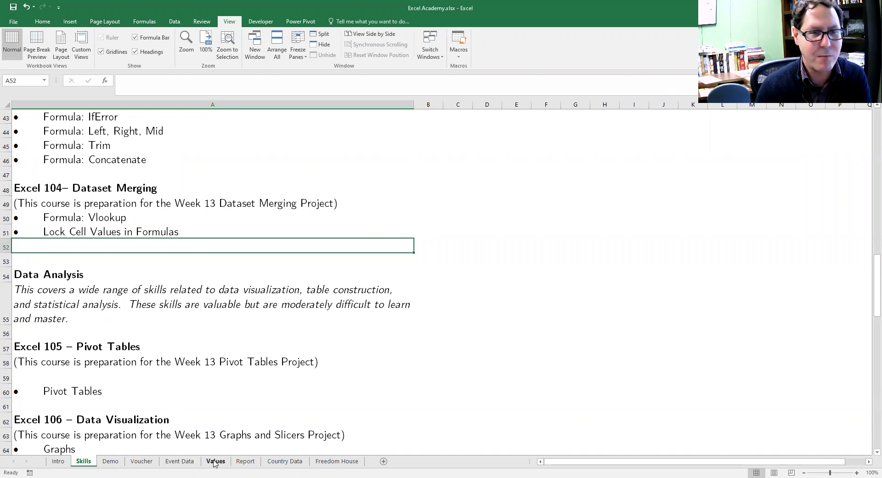
click(242, 463)
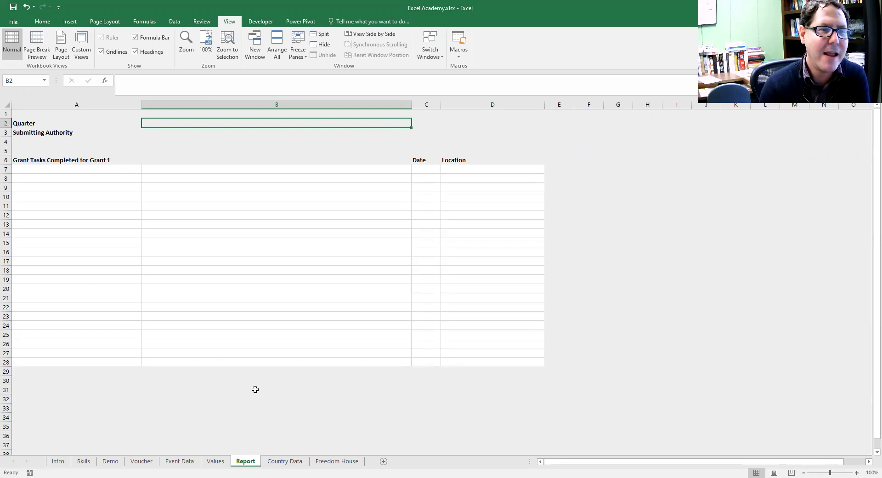
click(256, 388)
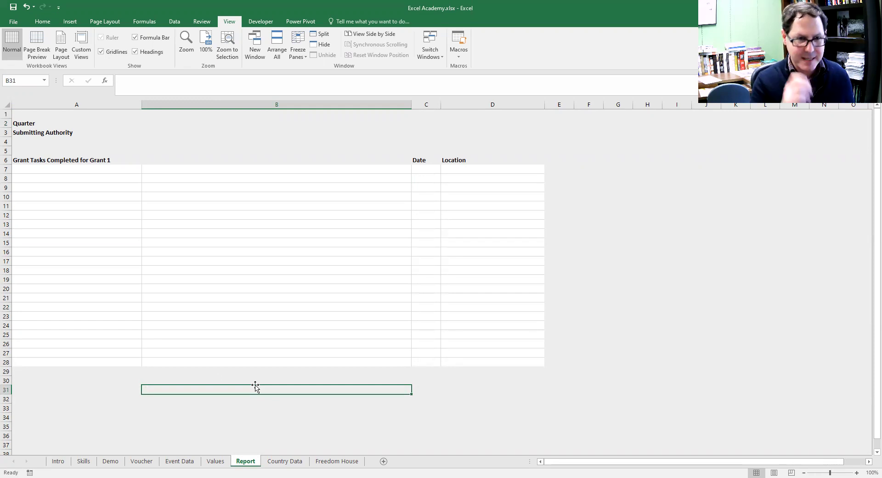
Step: On the Values sheet, enter Q1 as the quarter in B1 and the submitting person's full name in B2
click(216, 461)
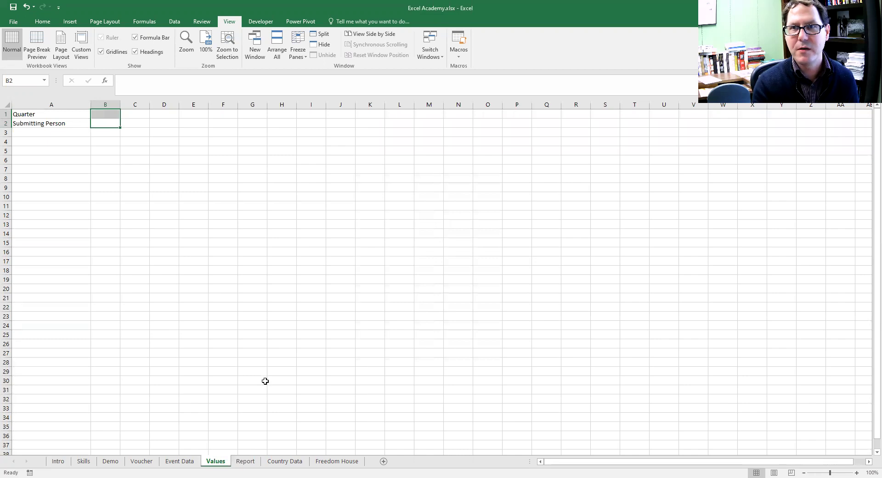
click(228, 305)
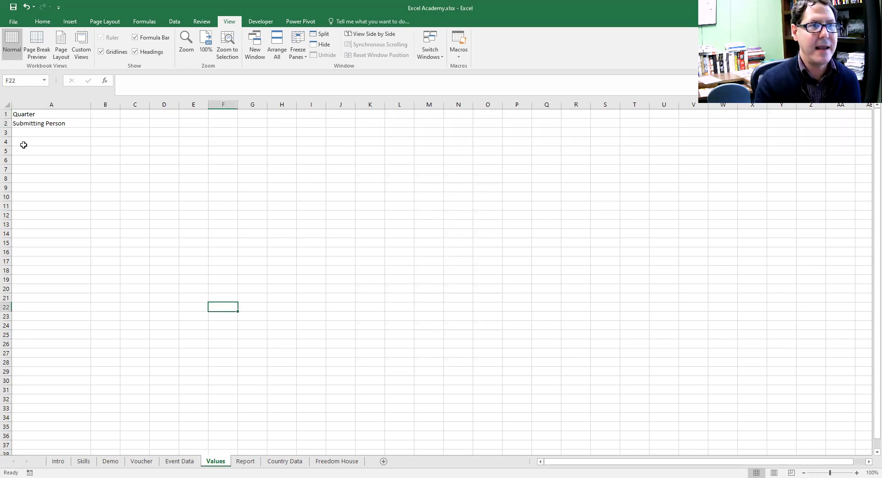
click(29, 116)
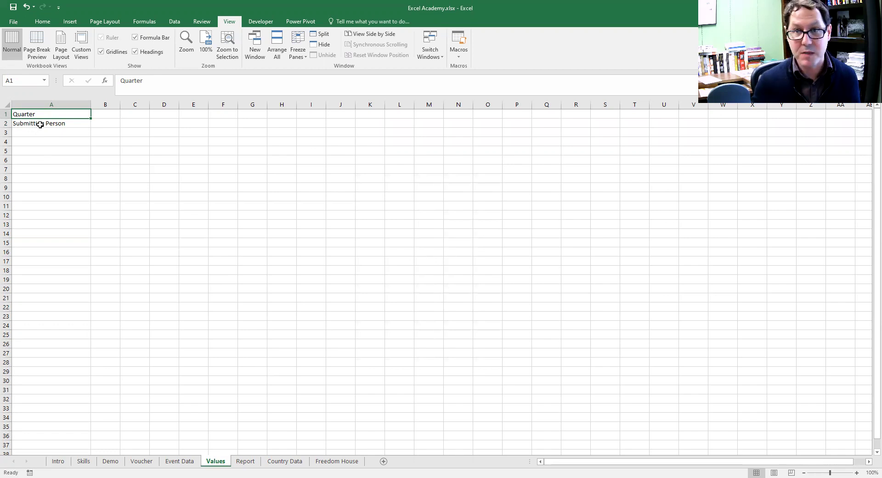
click(97, 114)
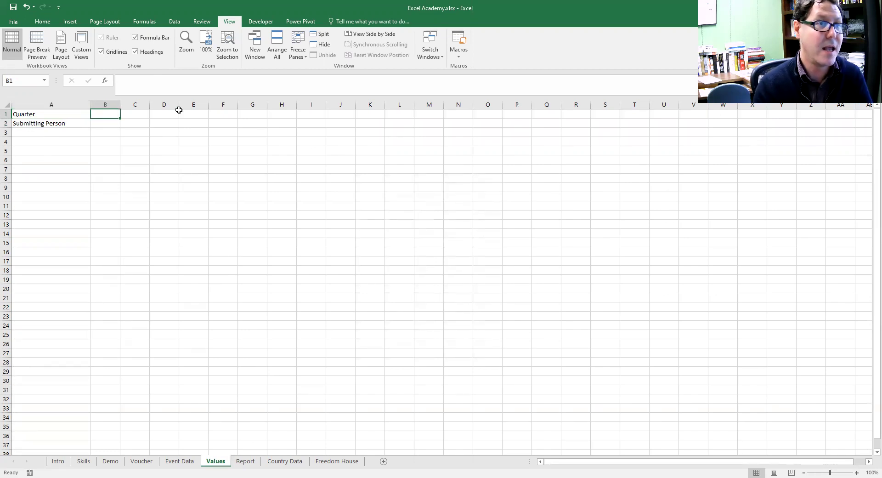
text(Q1)
key(Return)
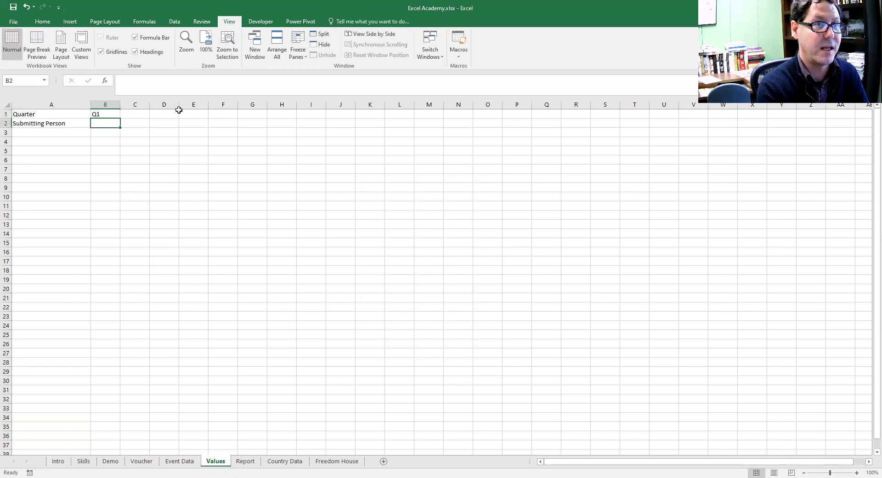
text(B)
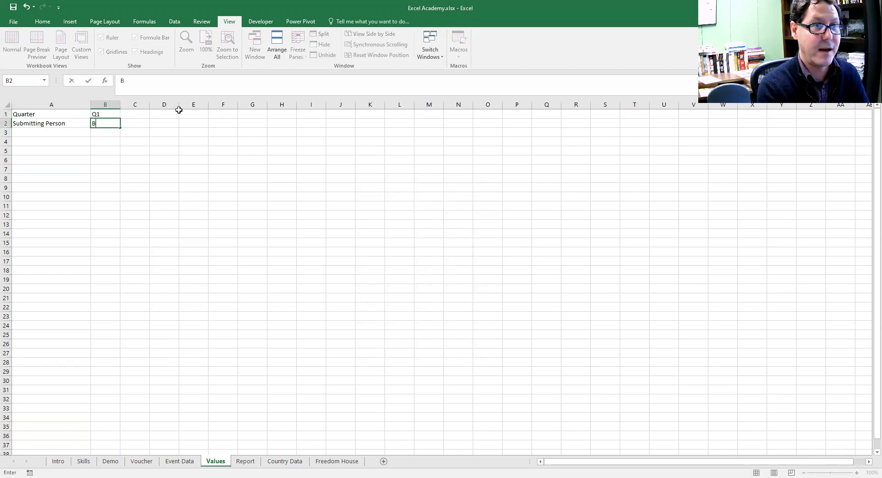
text(rian Urlacher)
key(Return)
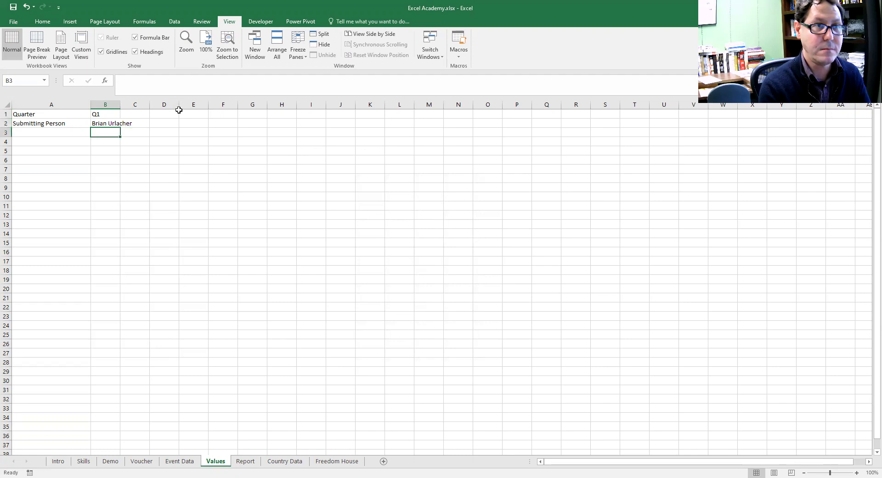
Step: On the Report sheet, enter Q1 as plain text for Quarter and the person's full name for Submitting Authority
click(245, 461)
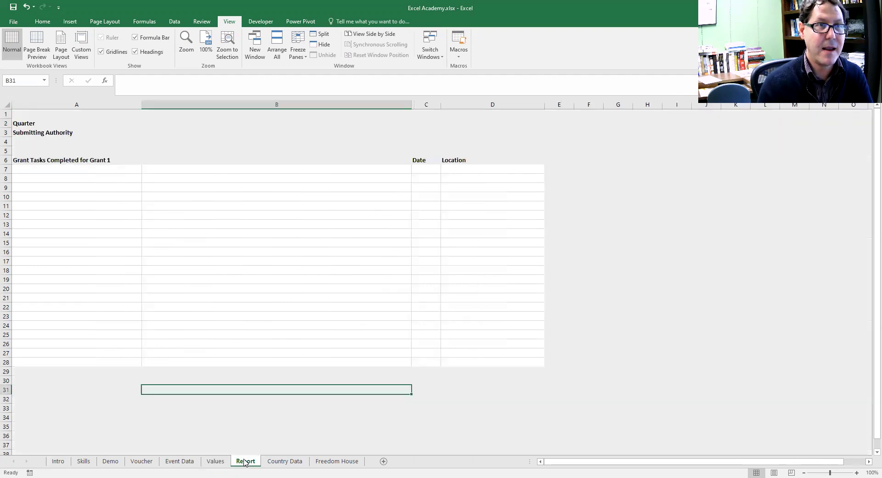
click(192, 121)
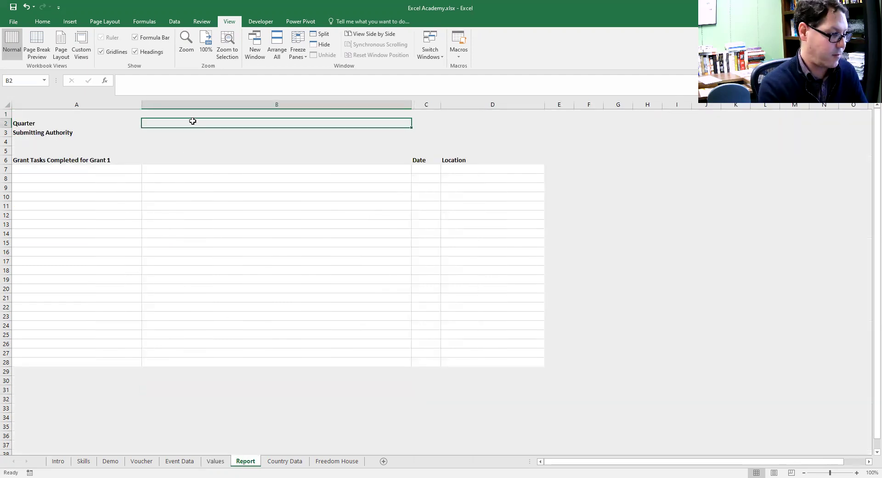
text(Q1)
key(Return)
text(Brian)
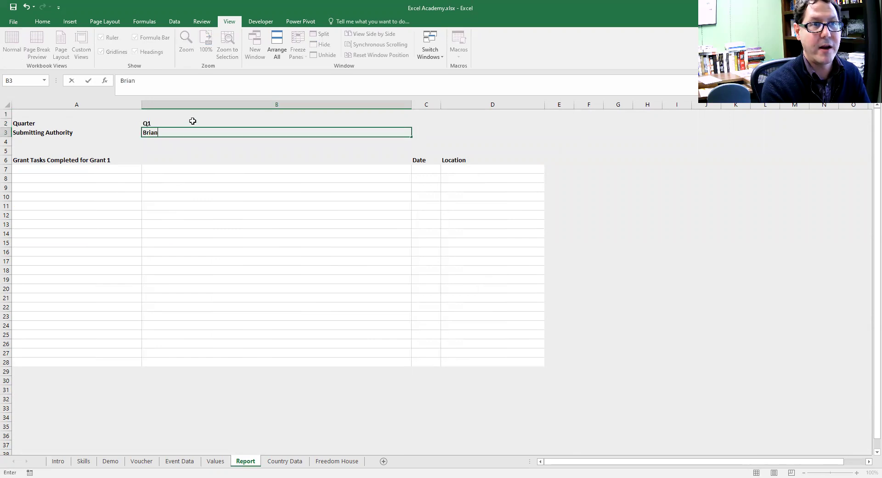
text( Urlacher)
key(Return)
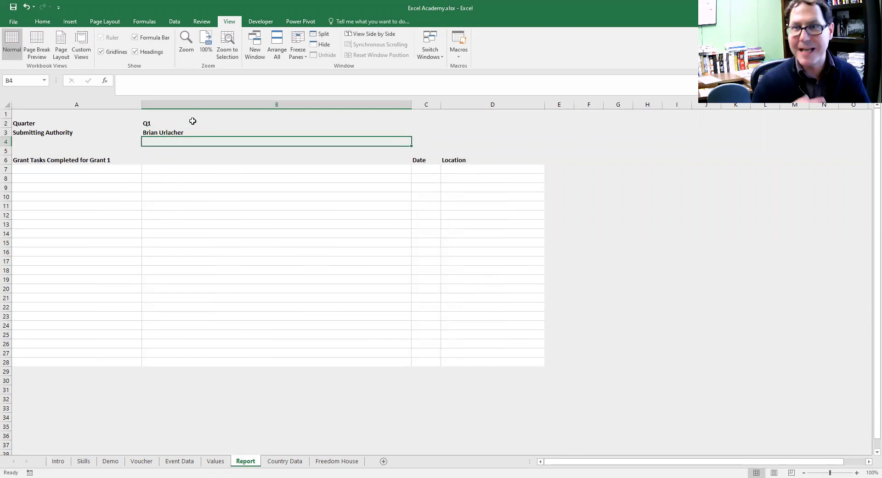
Step: Clear the manually entered Submitting Authority and Quarter values in B3 and B2 of the Report sheet
key(Up)
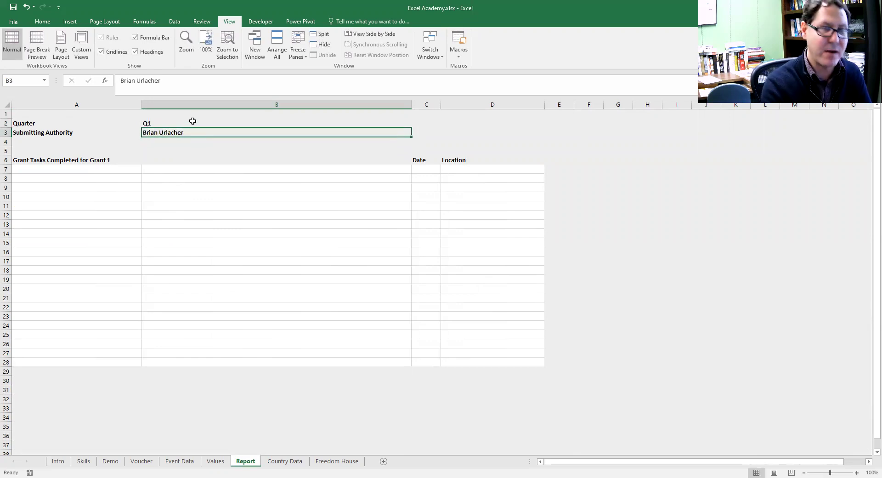
key(Delete)
key(Up)
key(BackSpace)
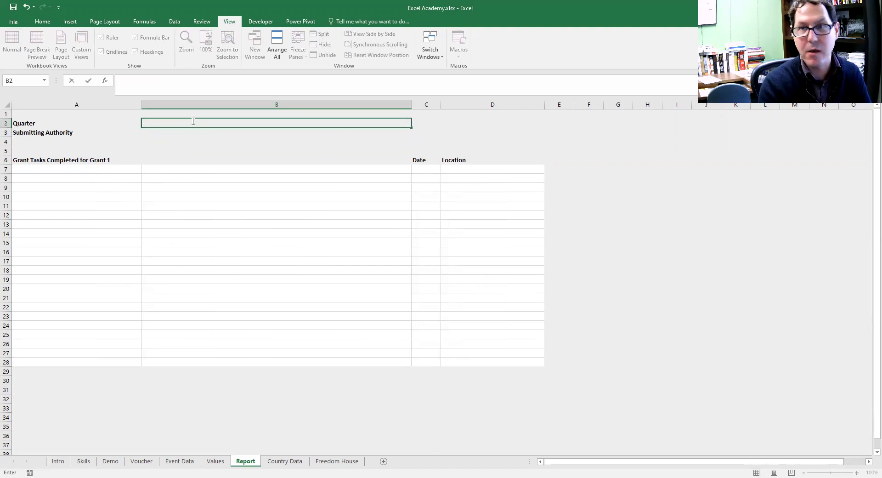
key(ctrl+Return)
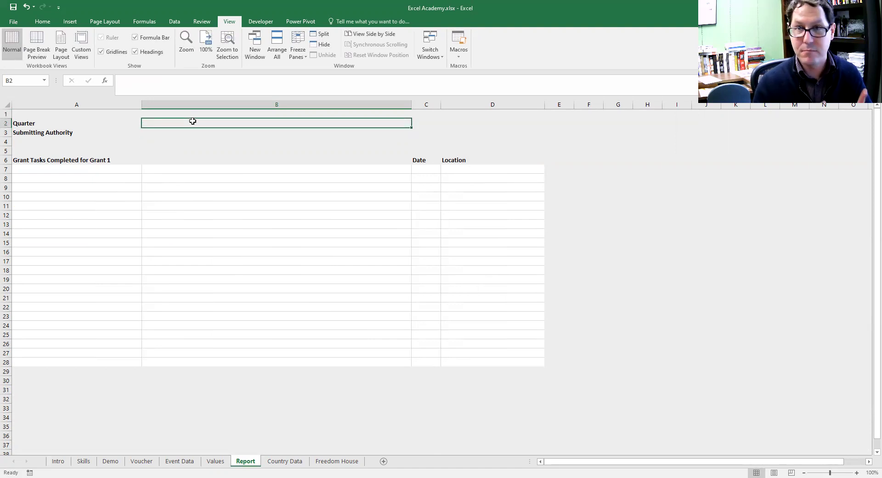
Step: Link the Report sheet's Quarter cell B2 to the Values sheet with the formula =Values!B1
text(=)
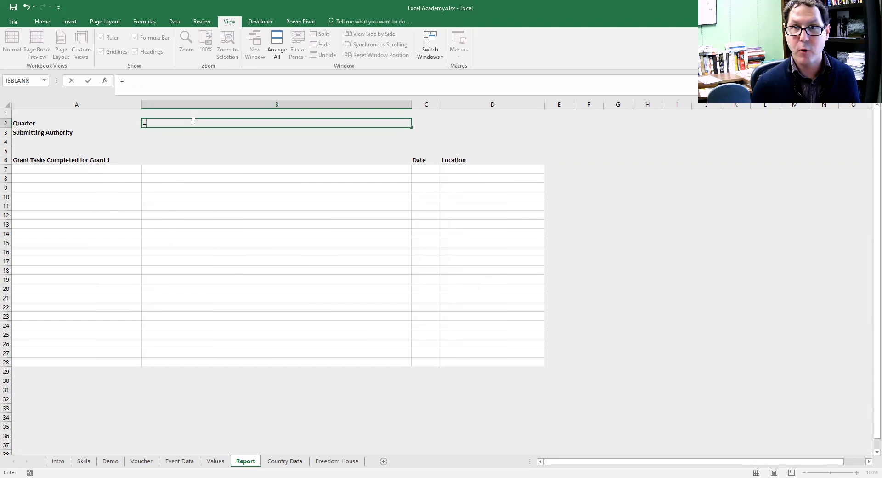
click(216, 461)
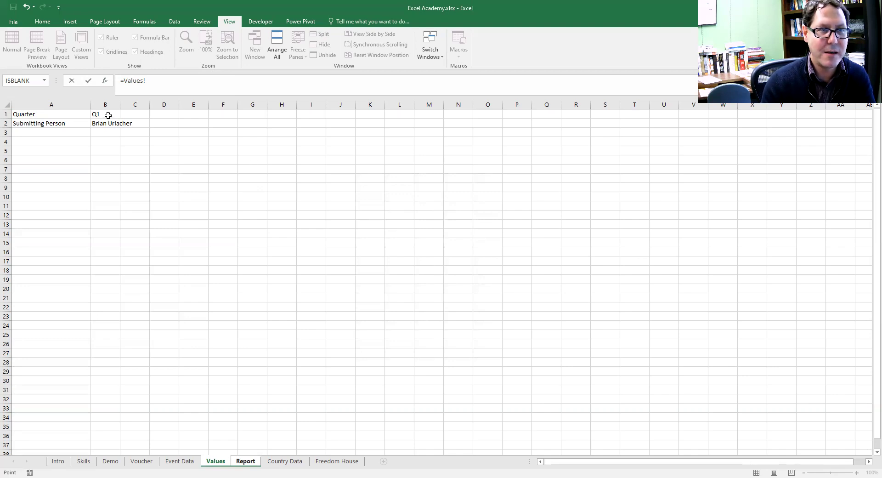
click(107, 115)
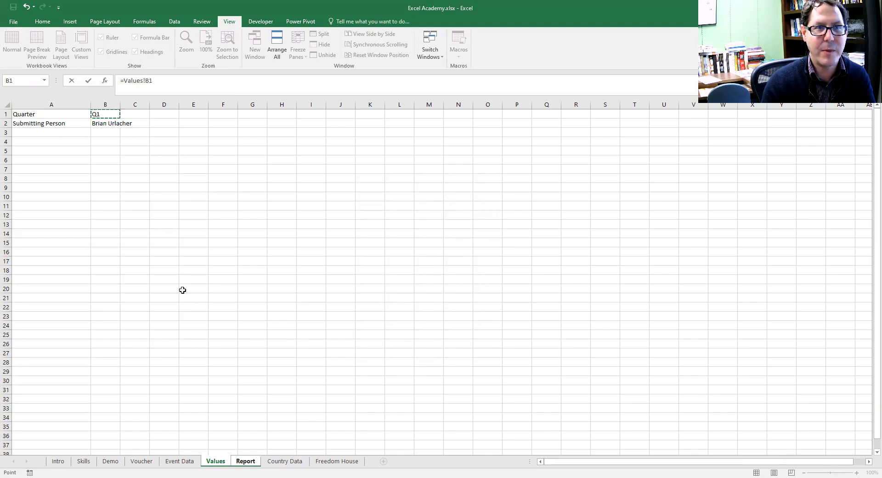
key(Return)
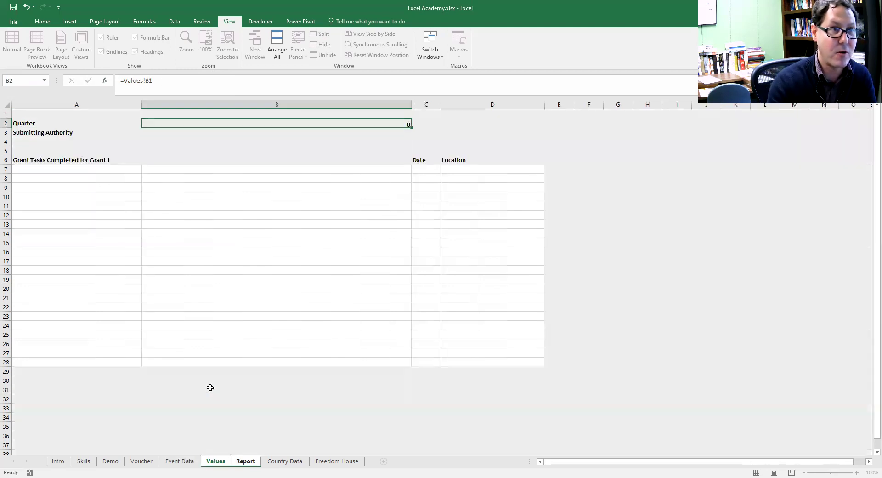
Step: Fill the Quarter link formula from B2 down into the Submitting Authority cell B3 and check the copied reference
click(156, 123)
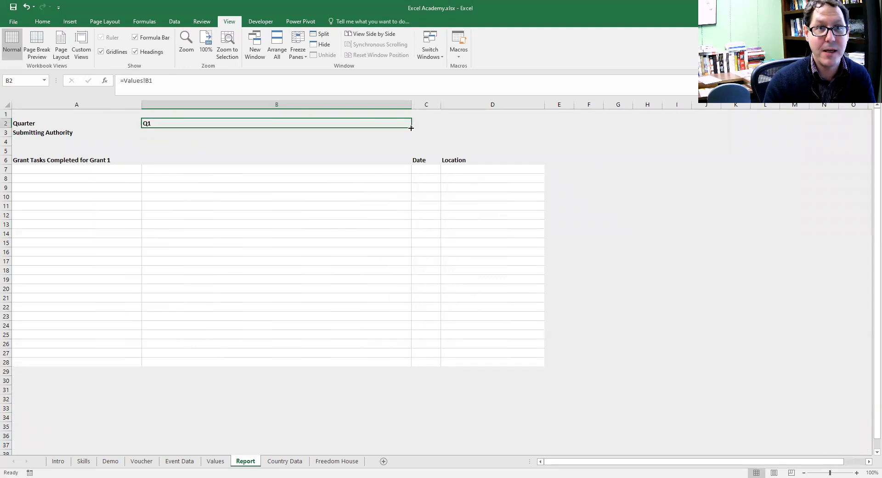
drag(411, 128, 405, 138)
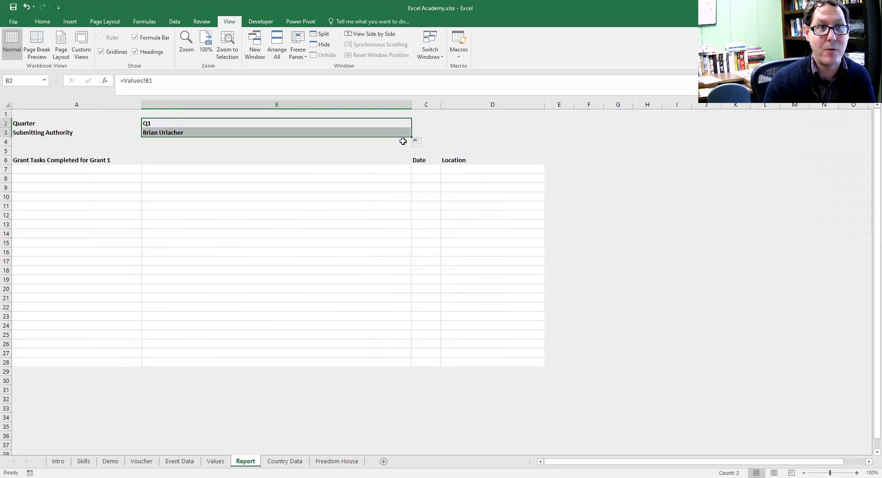
click(199, 150)
click(198, 132)
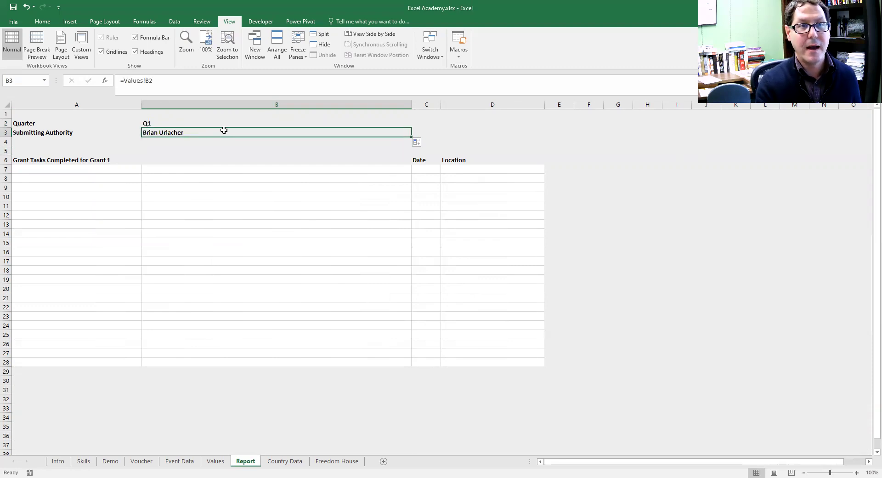
Step: Change the quarter in B1 of the Values sheet to Q2 and check the linked cell on the Report sheet
click(220, 462)
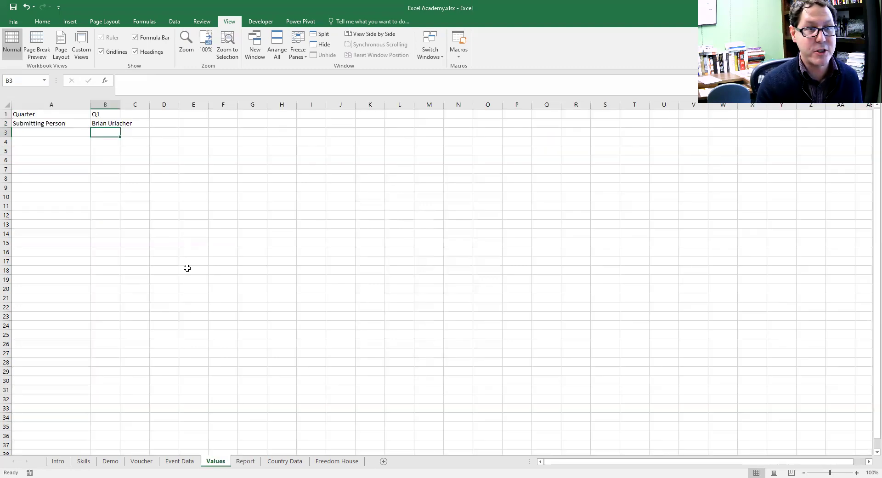
click(98, 115)
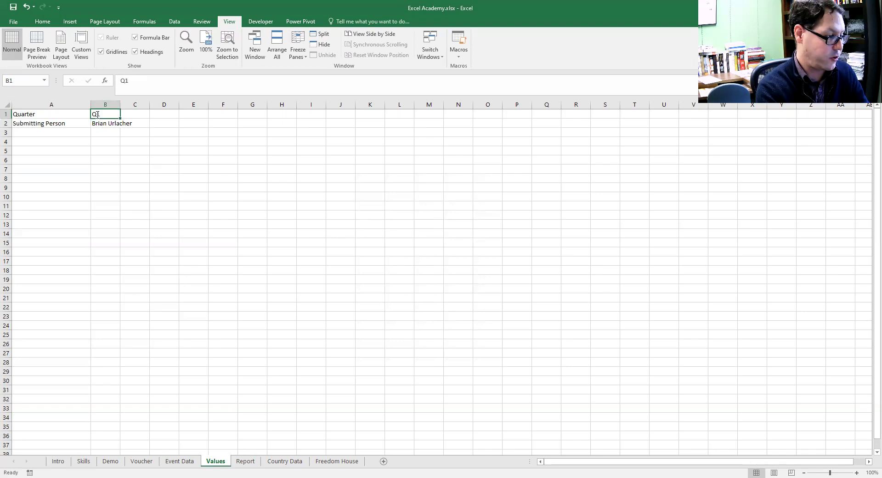
text(Q2)
key(Return)
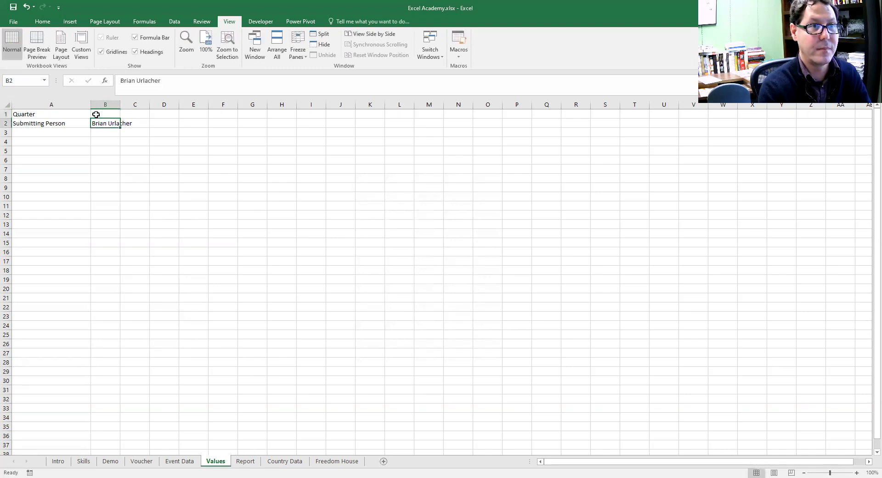
click(245, 461)
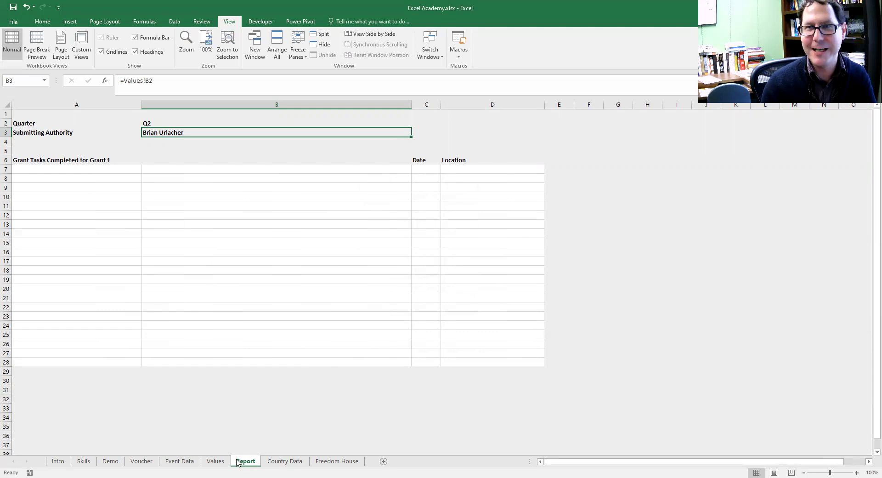
Step: Assign the name quarter to cell B1 on the Values sheet
click(216, 462)
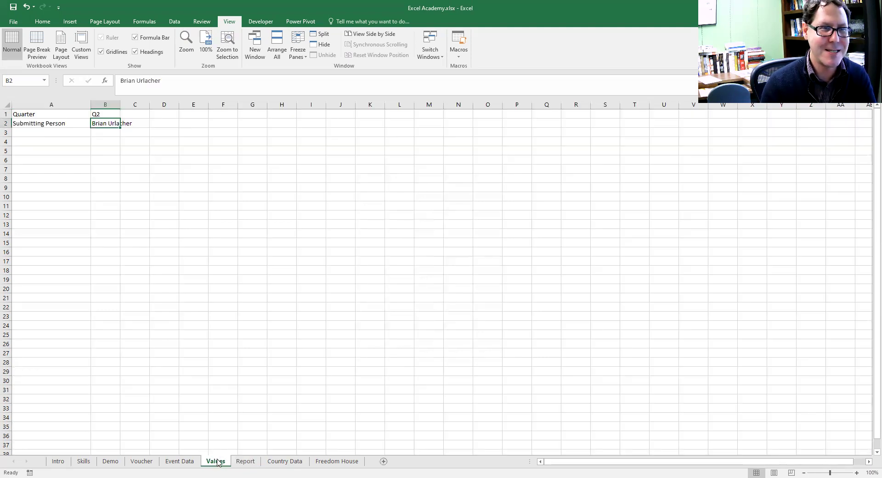
click(146, 225)
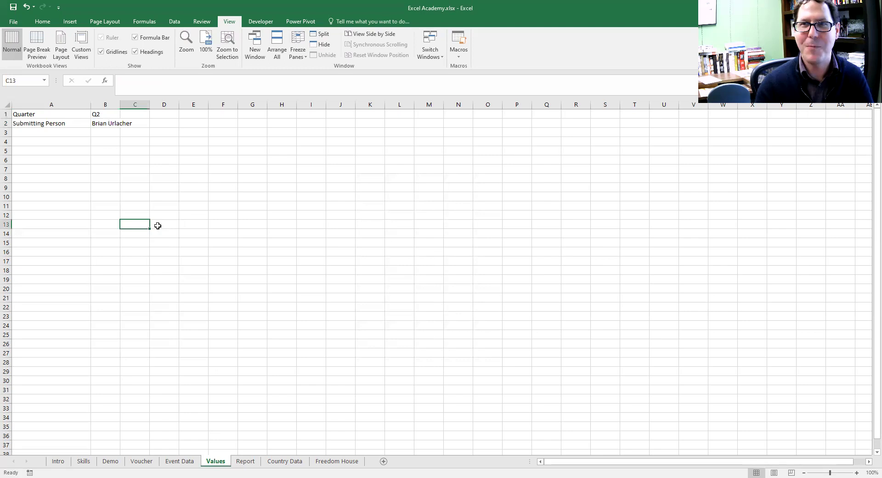
click(107, 114)
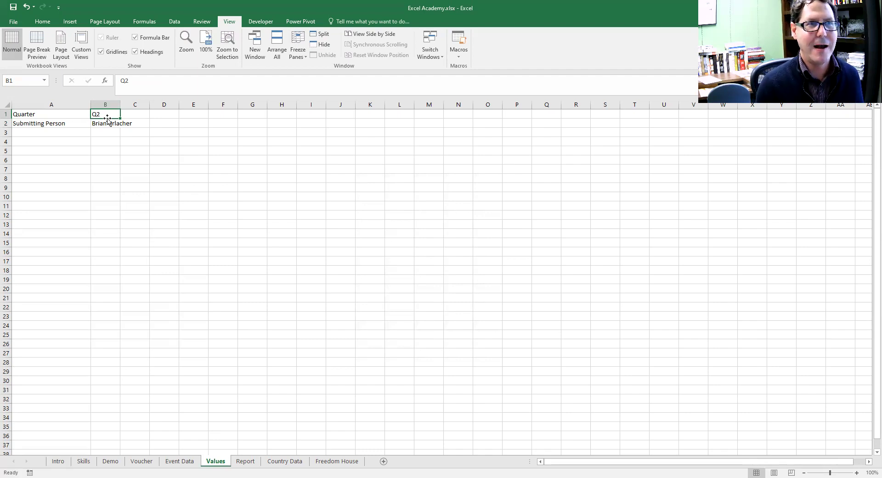
click(137, 83)
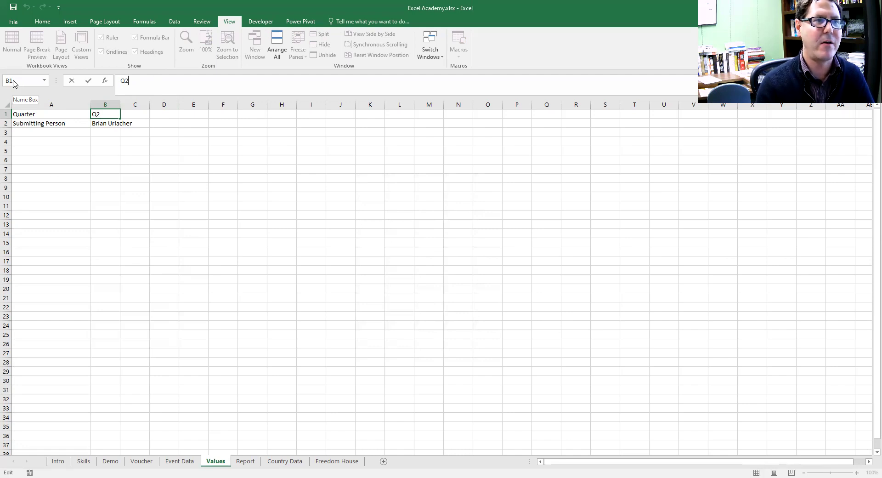
click(122, 185)
click(99, 115)
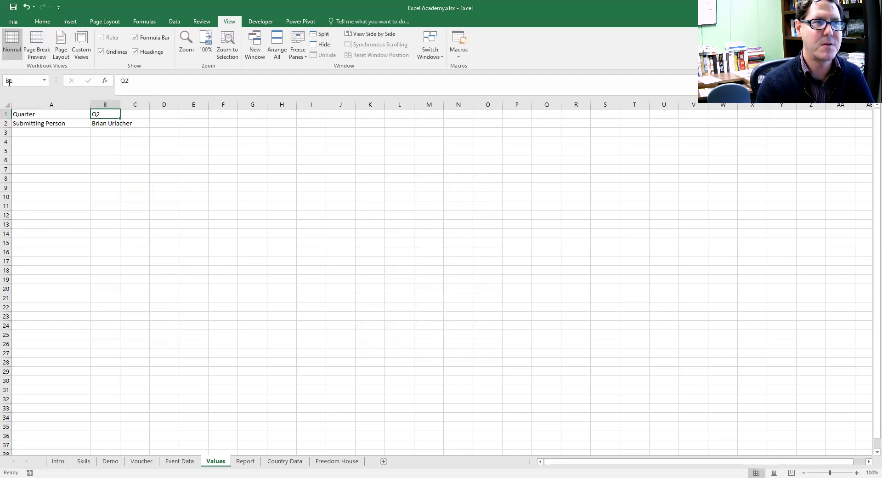
click(20, 78)
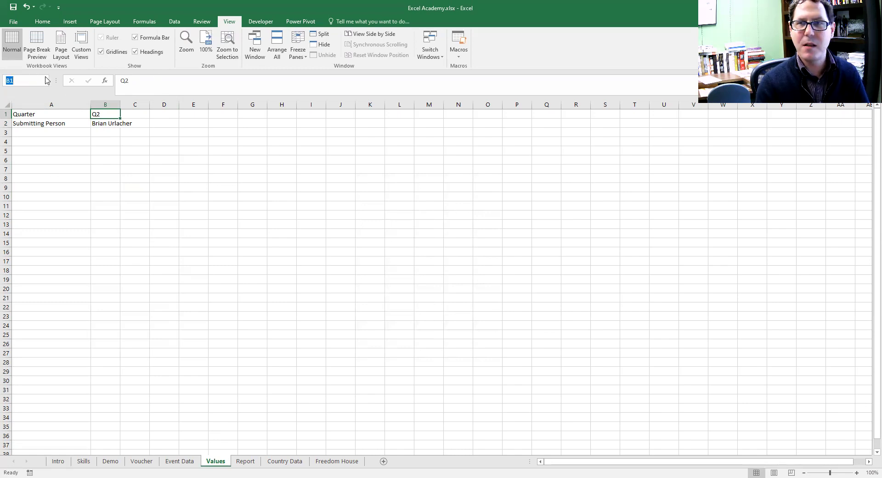
text(quarter)
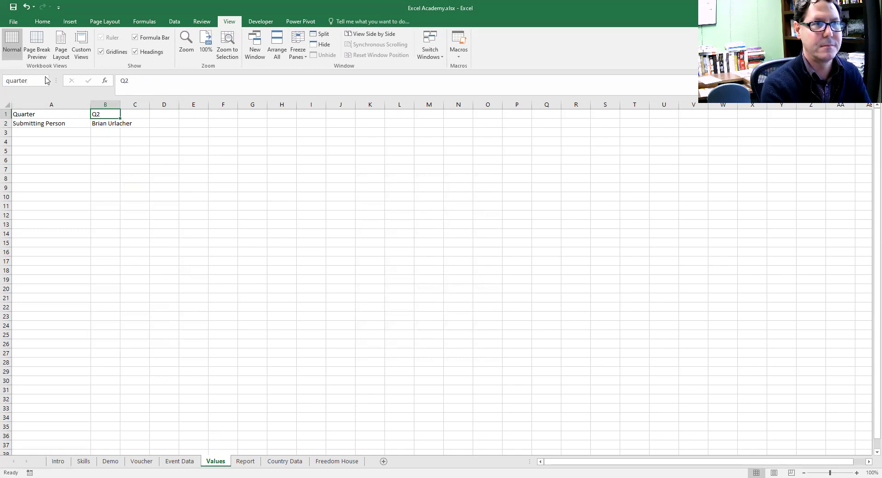
key(Return)
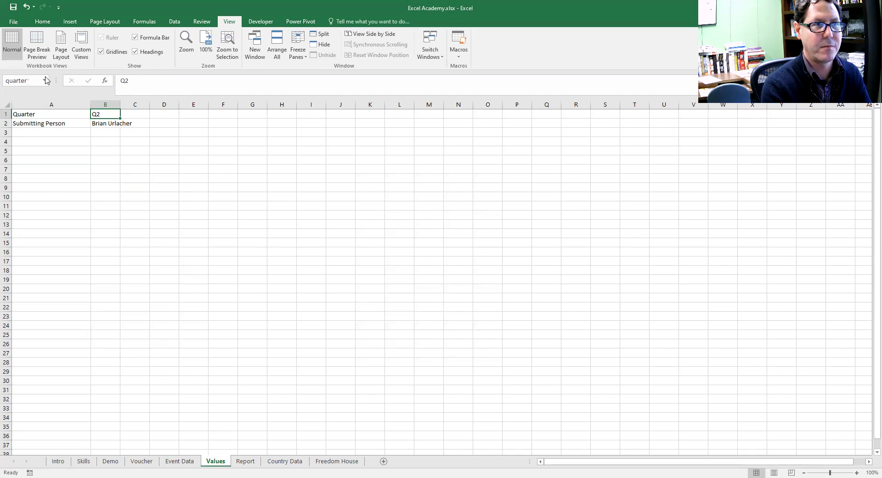
click(150, 179)
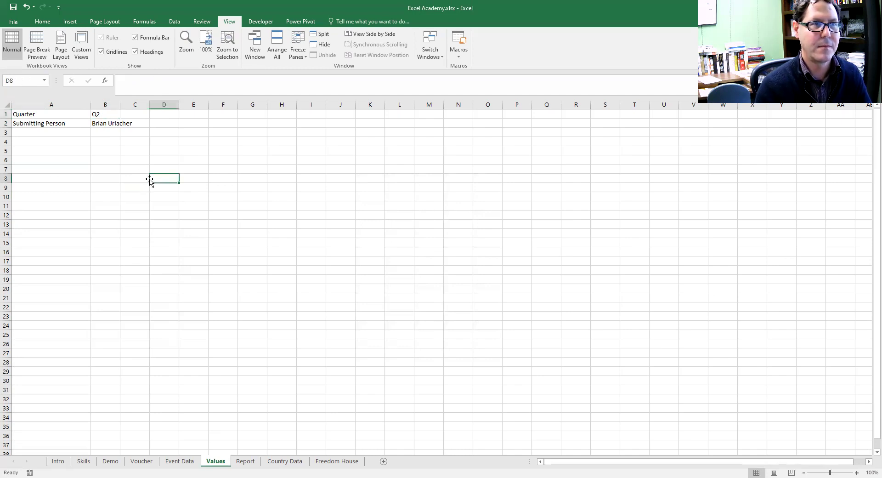
Step: Assign the name SubmitingPerson to cell B2 on the Values sheet
click(102, 121)
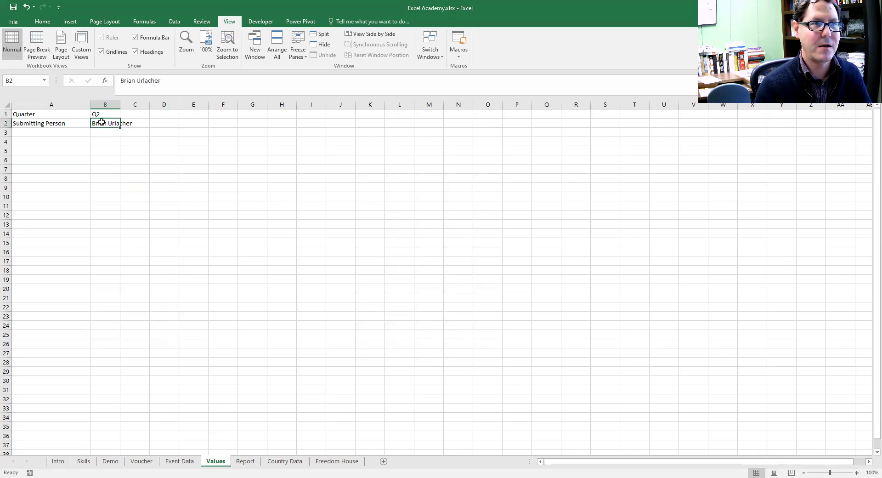
click(30, 80)
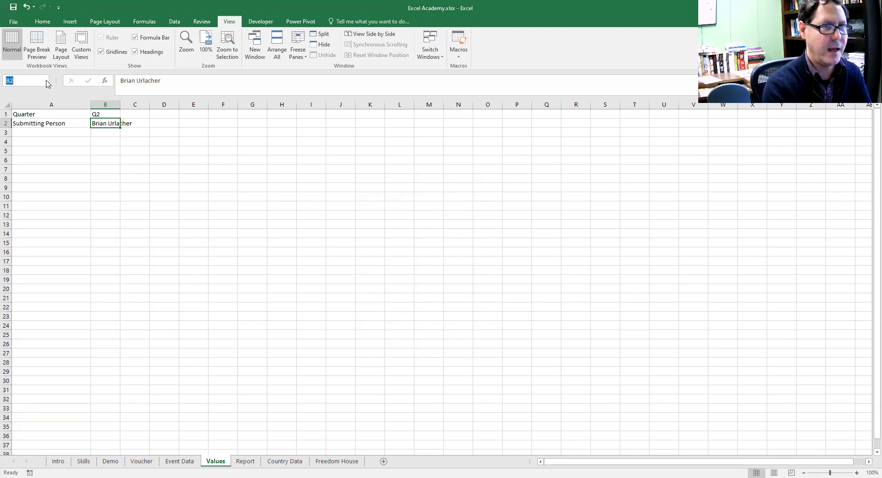
text(Subm)
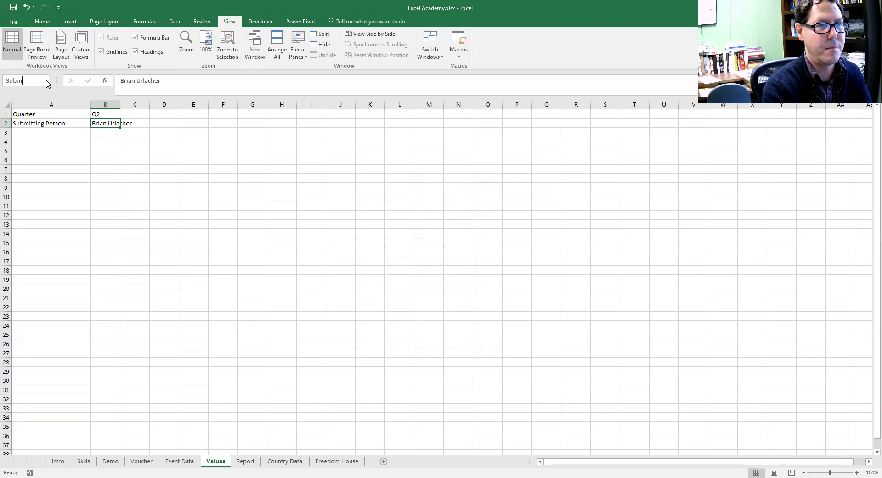
text(itting_Person)
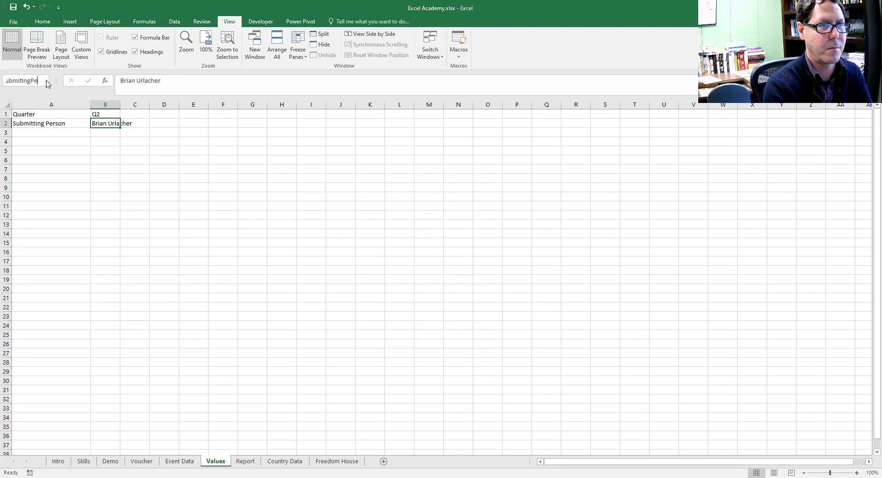
key(Return)
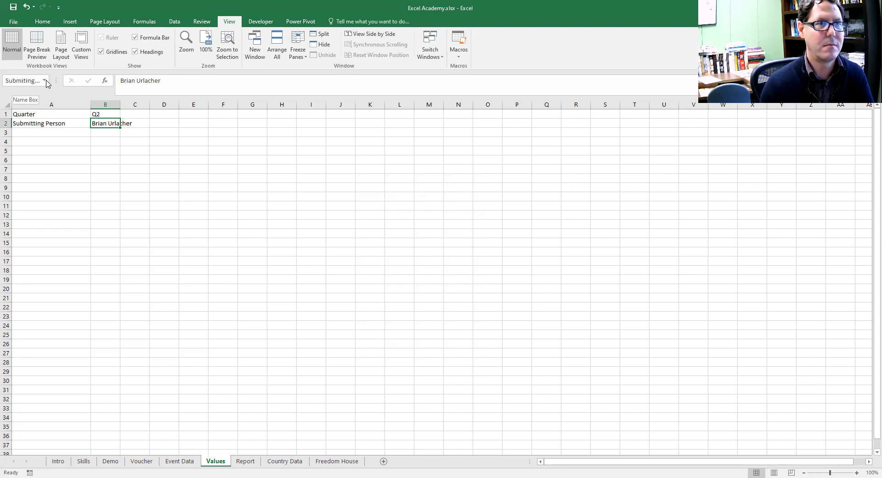
click(134, 160)
click(167, 180)
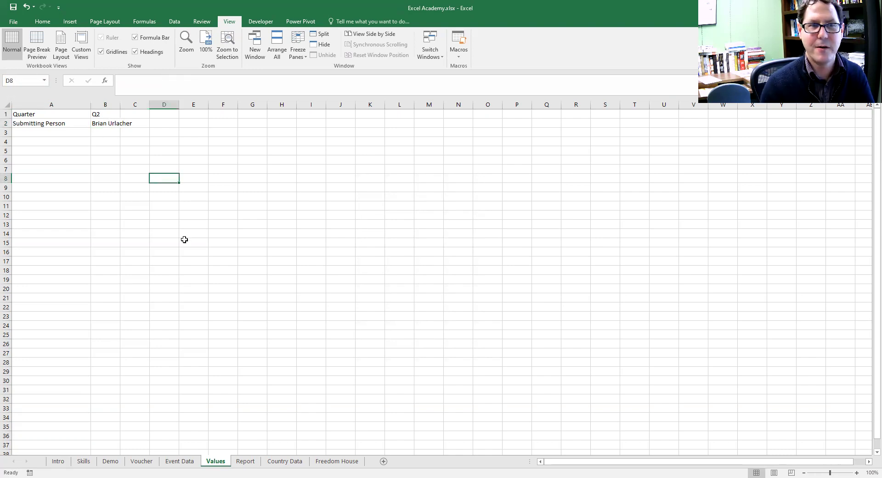
Step: Replace the sheet reference in the Report sheet's Quarter cell B2 with the named-cell formula =quarter
click(247, 461)
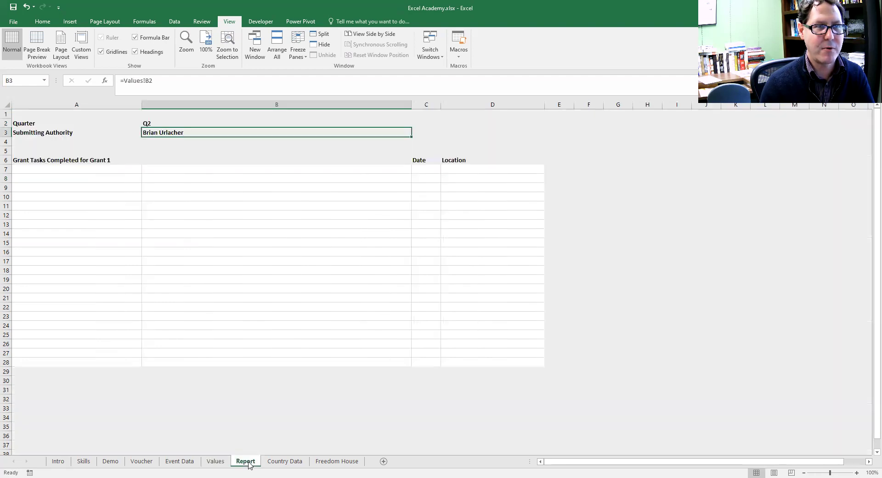
click(205, 208)
click(164, 133)
click(161, 123)
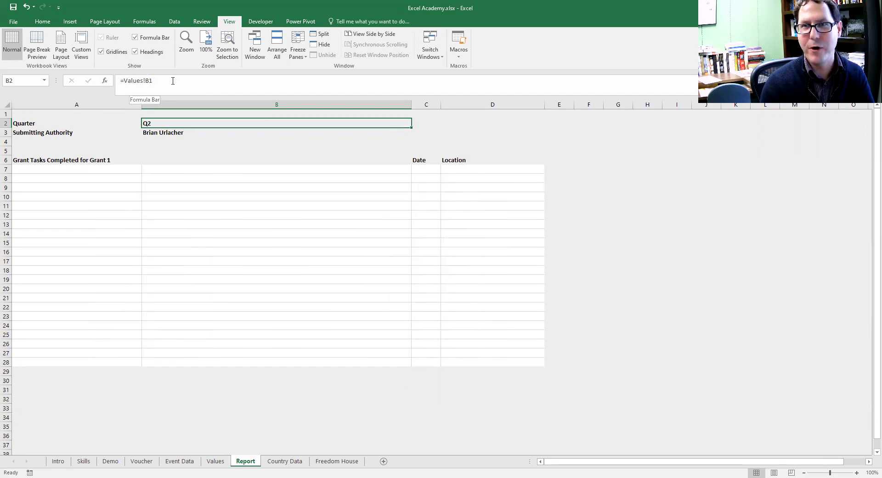
drag(173, 82, 124, 84)
key(BackSpace)
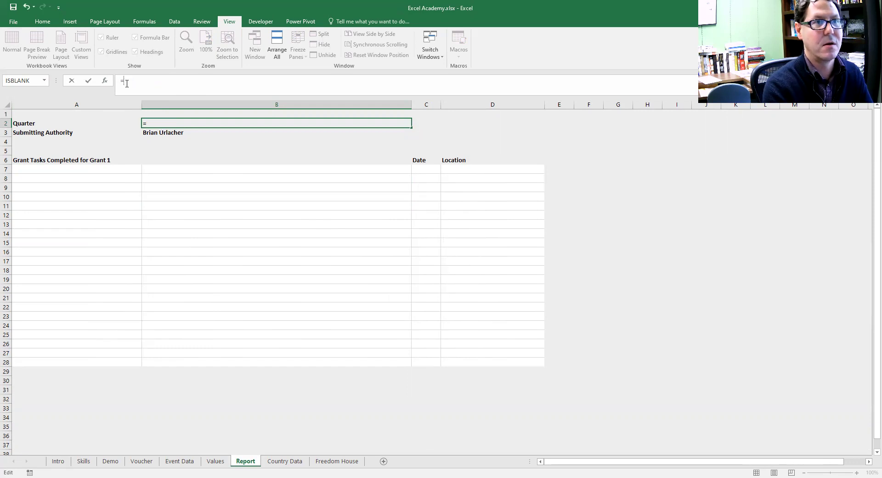
text(qua)
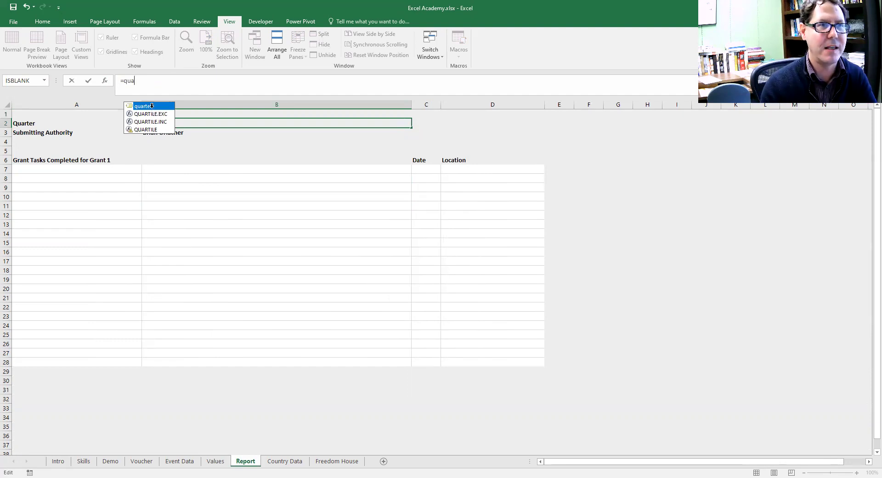
key(Tab)
key(Return)
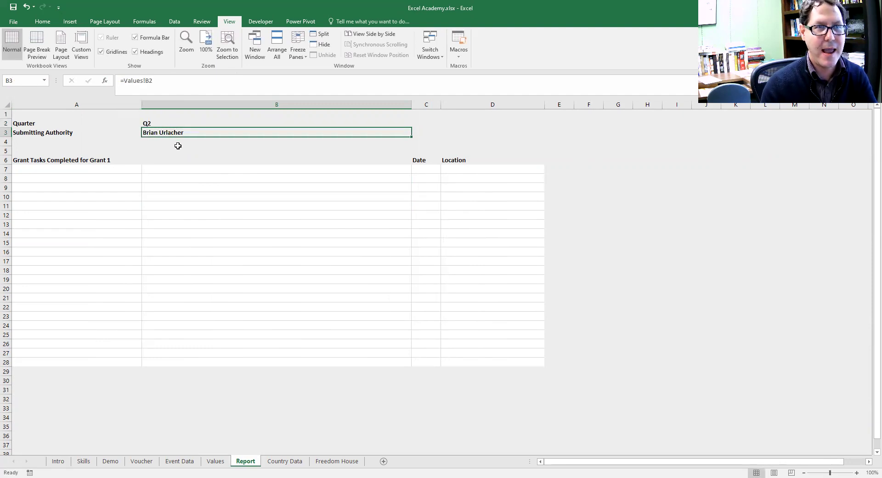
Step: Set the Report sheet's Submitting Authority cell B3 to the formula =SubmitingPerson and check the entered formula
text(=)
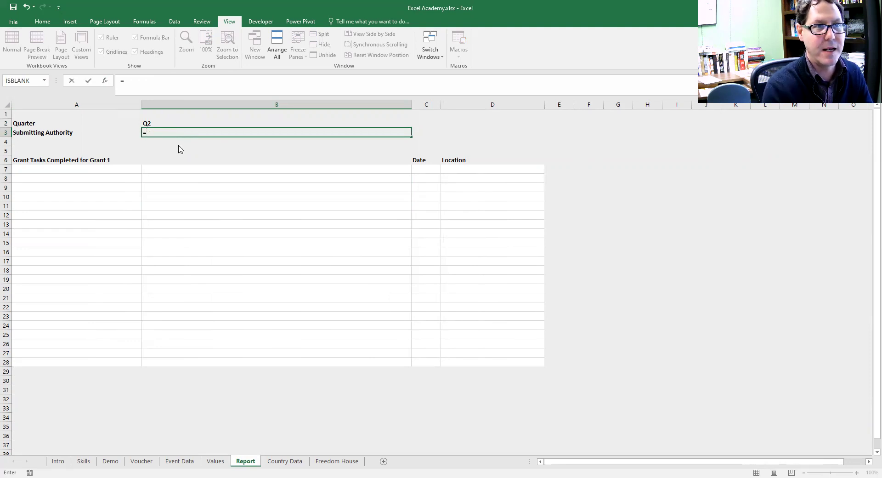
text(sub)
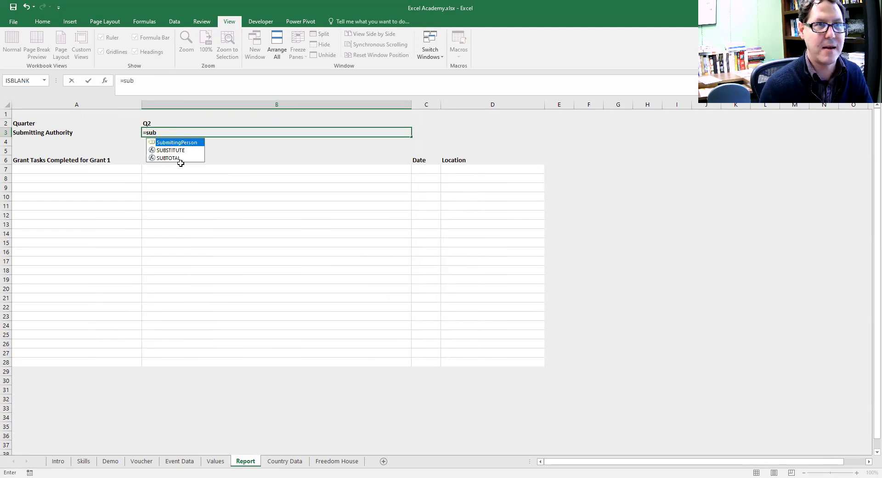
key(Tab)
key(Return)
click(181, 159)
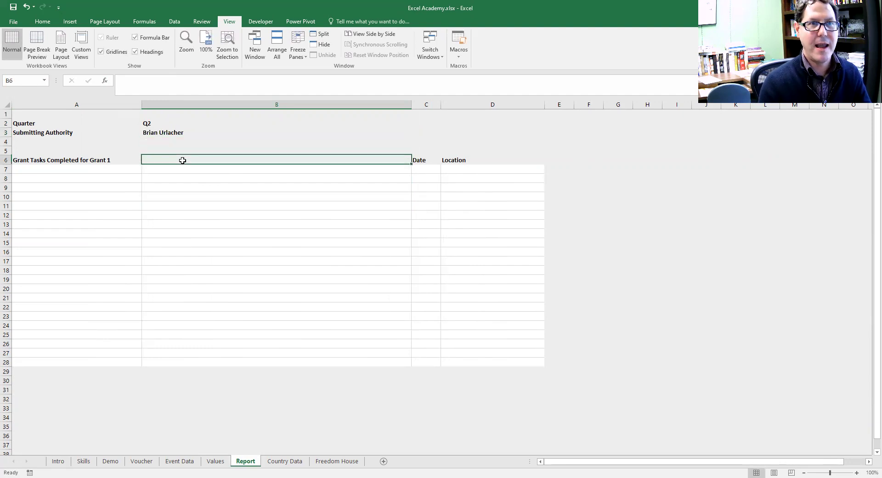
click(173, 132)
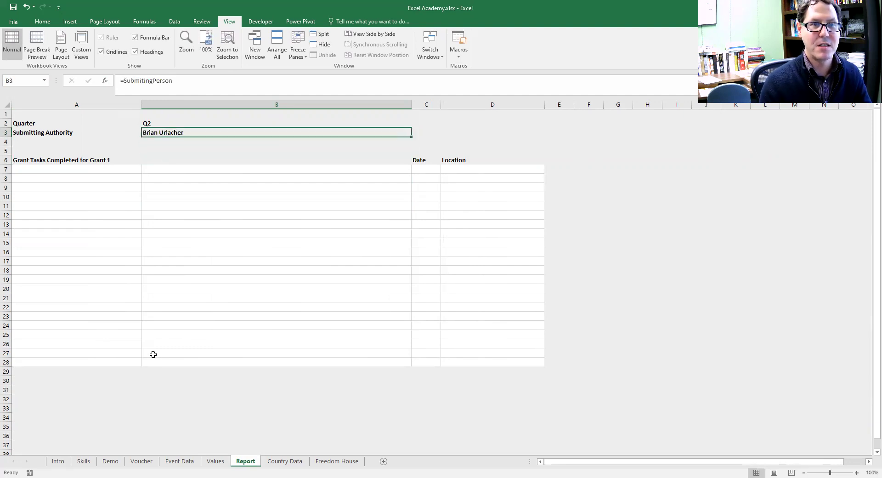
Step: Change the quarter in B1 of the Values sheet to Q3 and check the linked cell on the Report sheet
click(215, 461)
click(104, 115)
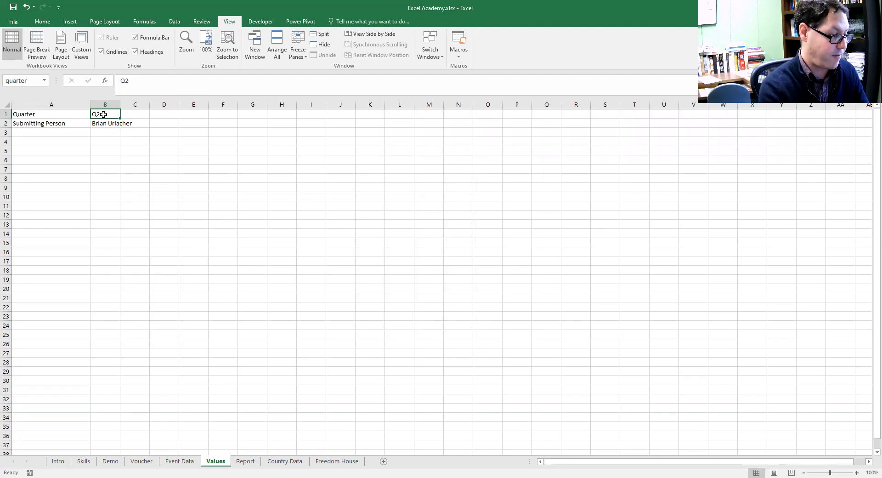
text(Q3)
key(Return)
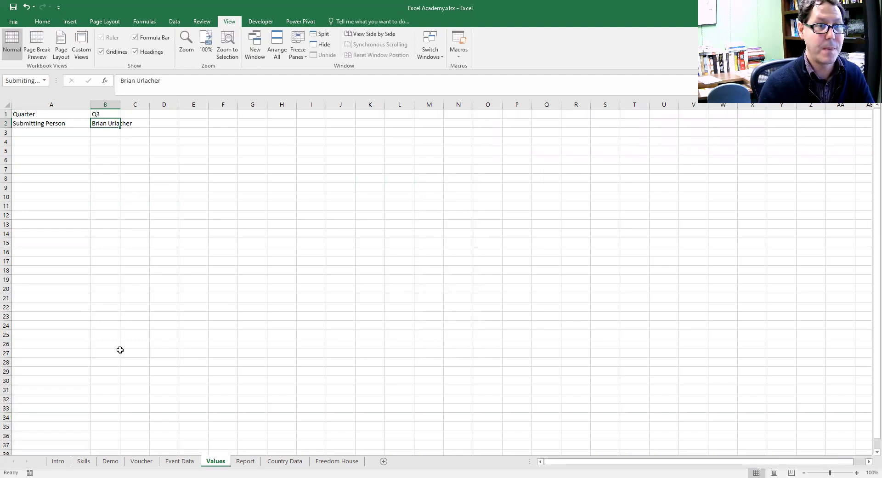
click(246, 461)
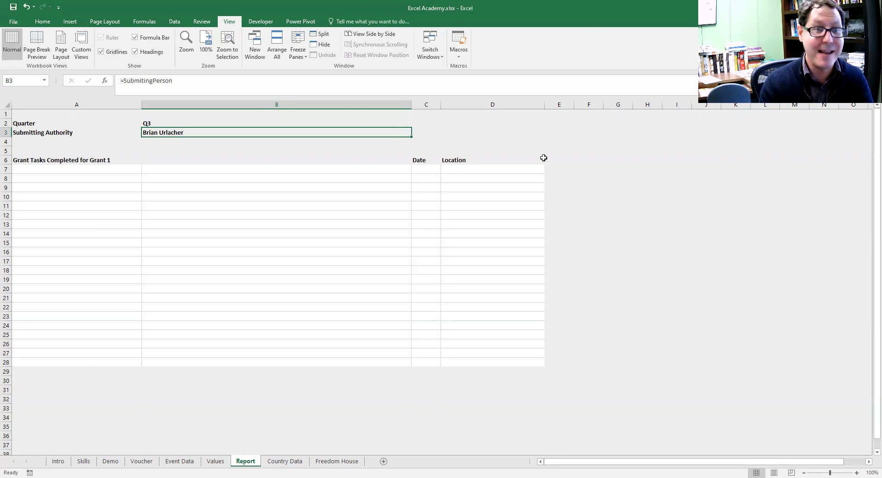
Step: Add the label Pi in A6 of the Values sheet with the value 3.14159 in B6
click(215, 460)
click(55, 159)
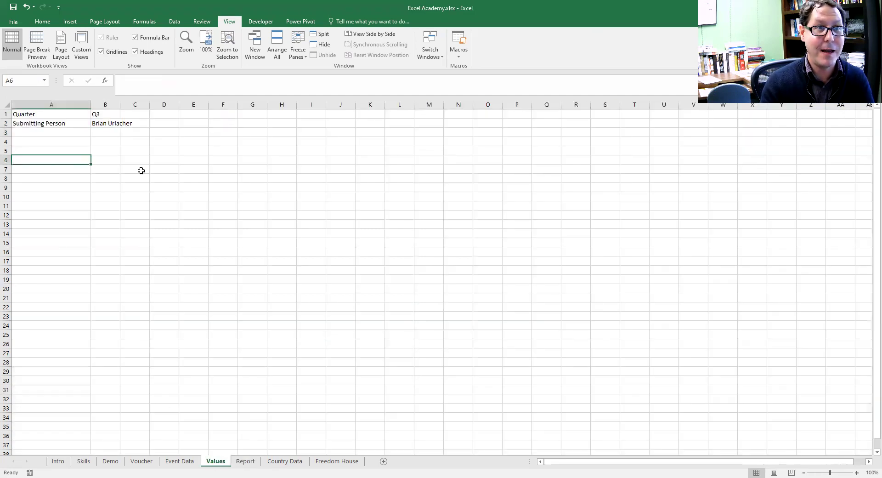
text(Pi)
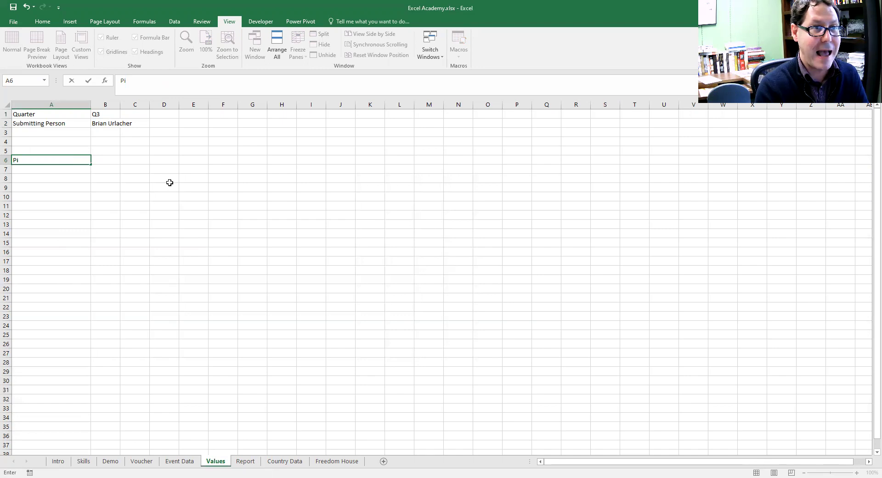
key(Tab)
text(3.14.)
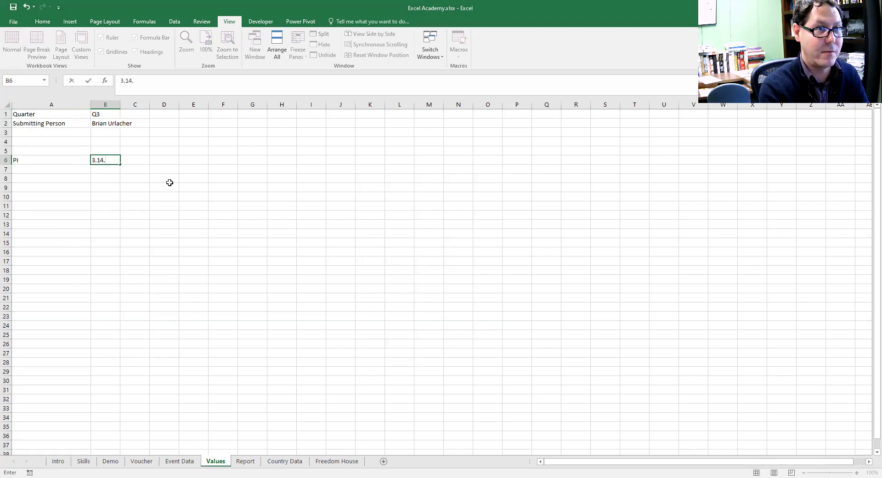
key(BackSpace)
text(159)
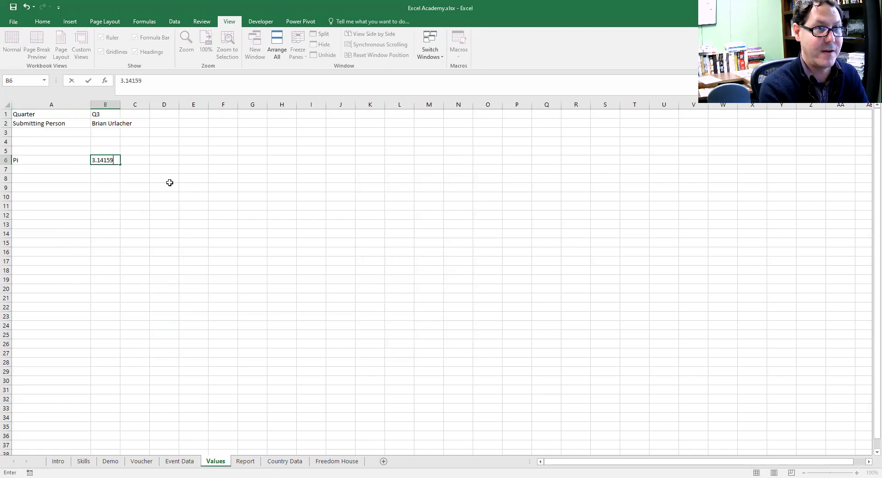
key(ctrl+Return)
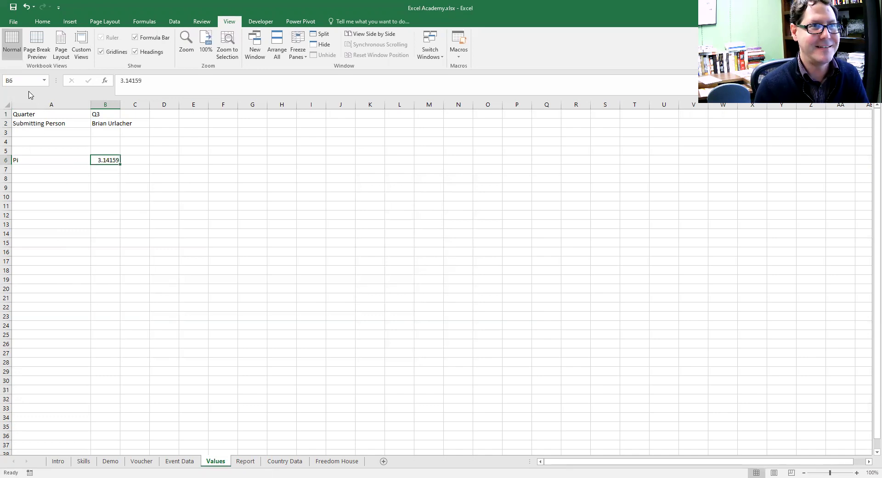
Step: Assign the name pi to cell B6 on the Values sheet and reselect the cell to check the name
click(27, 80)
text(pi)
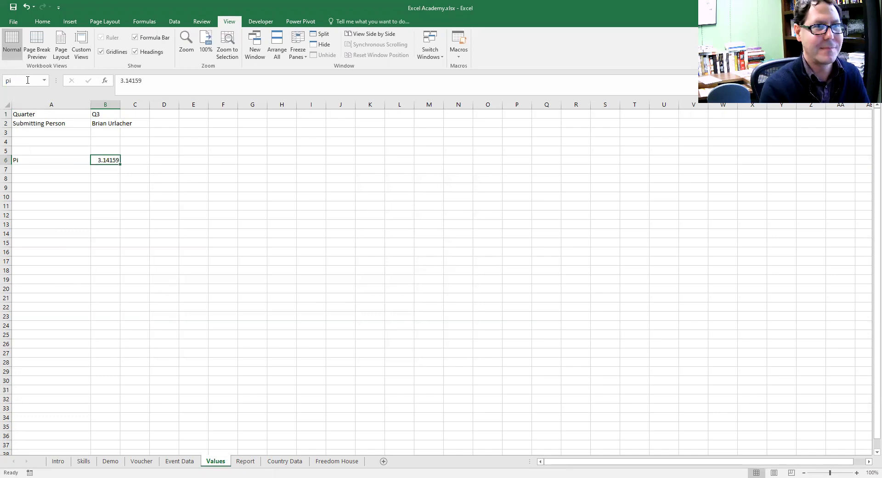
click(271, 297)
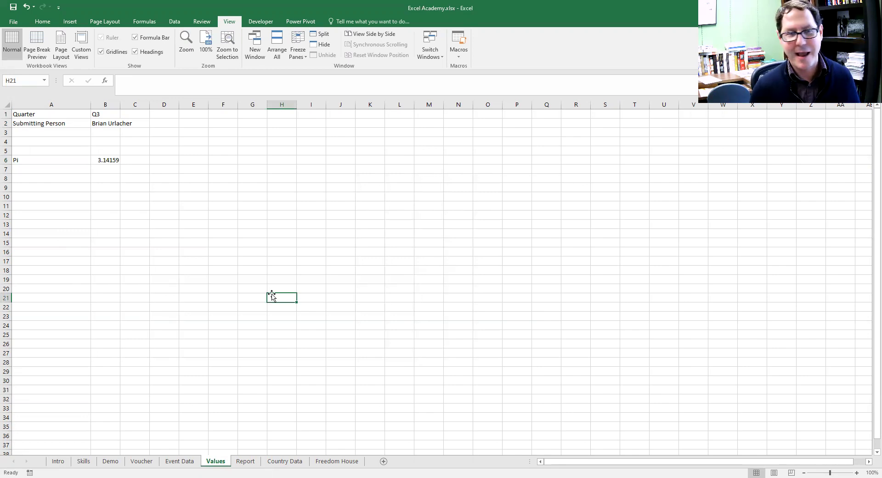
click(104, 160)
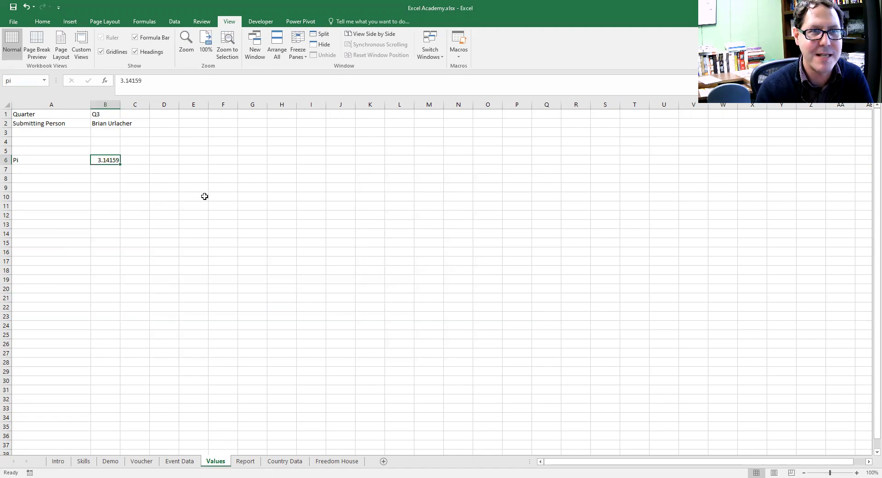
Step: Name the population figures in D2:D180 of the Country Data sheet population
click(209, 214)
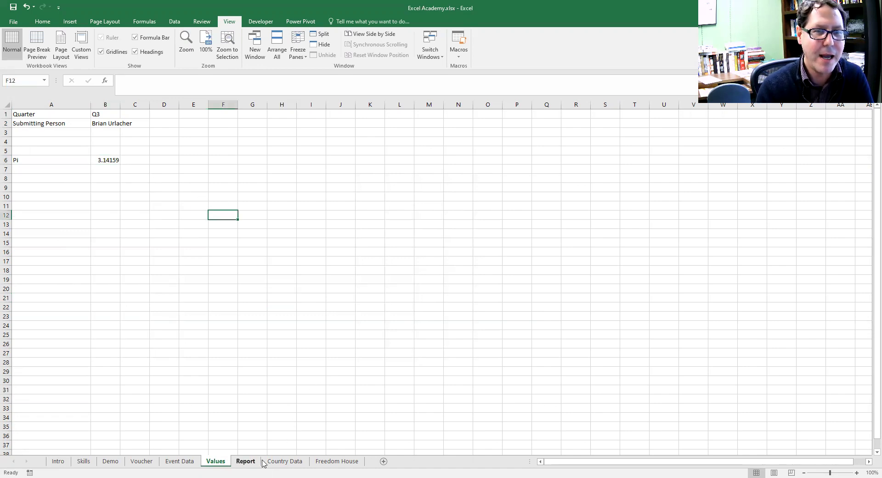
click(284, 462)
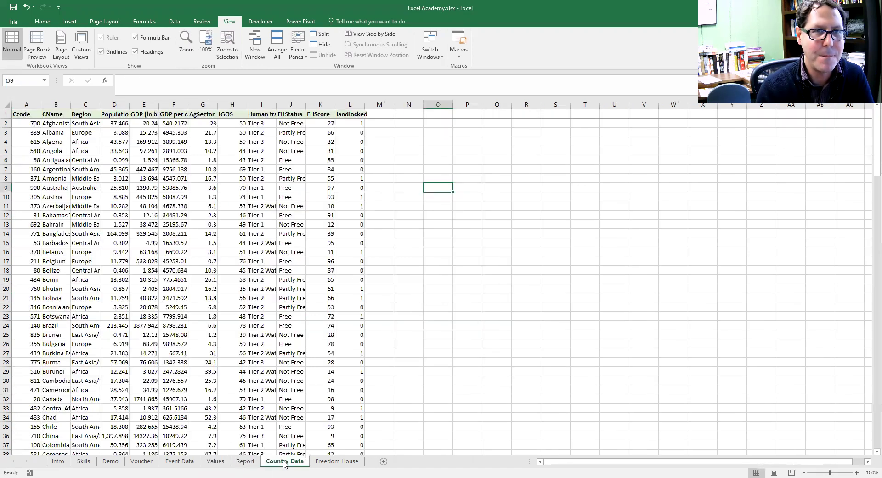
click(518, 242)
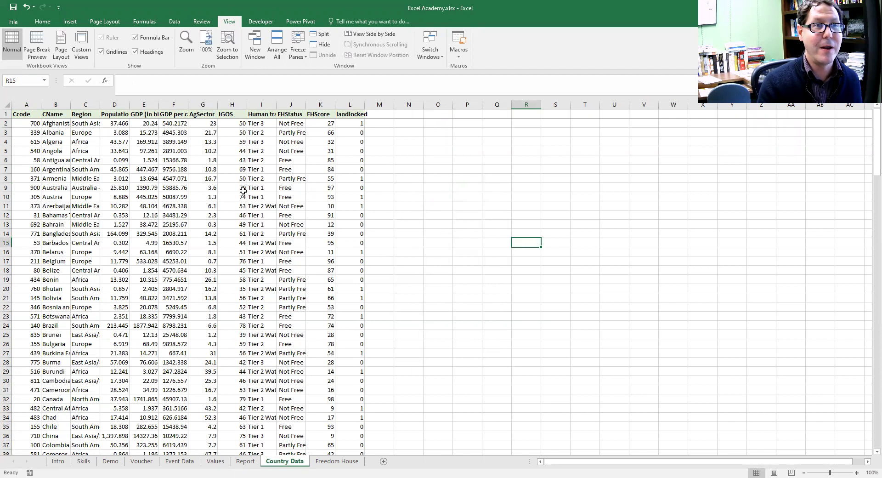
click(114, 125)
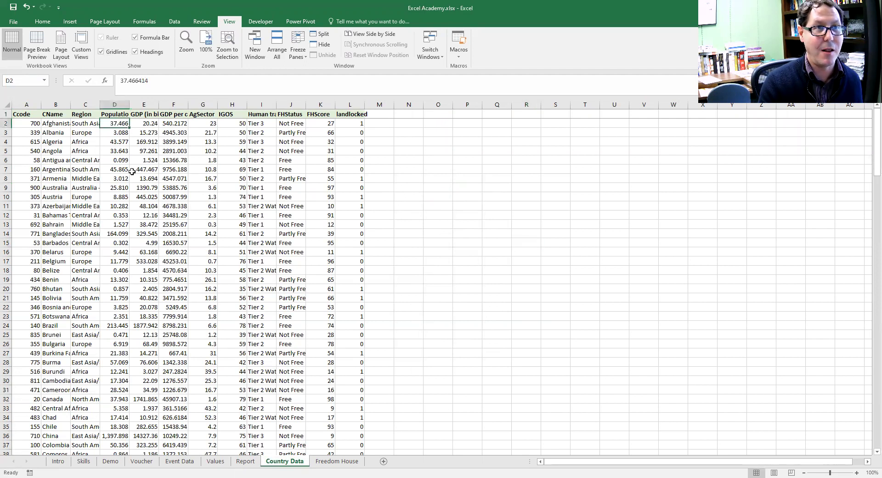
click(116, 152)
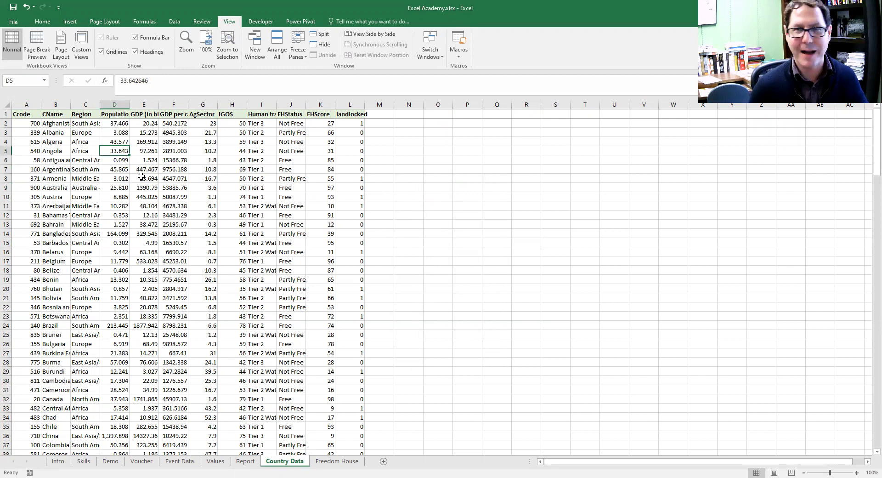
click(116, 123)
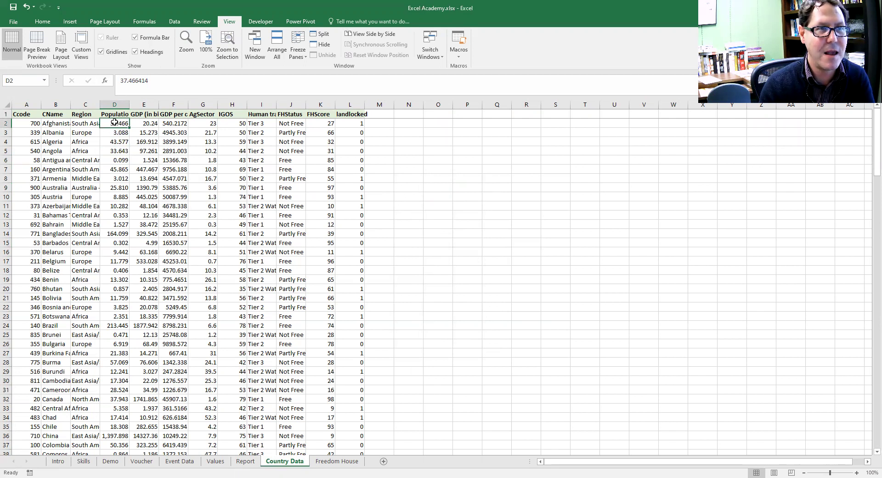
drag(115, 122, 125, 441)
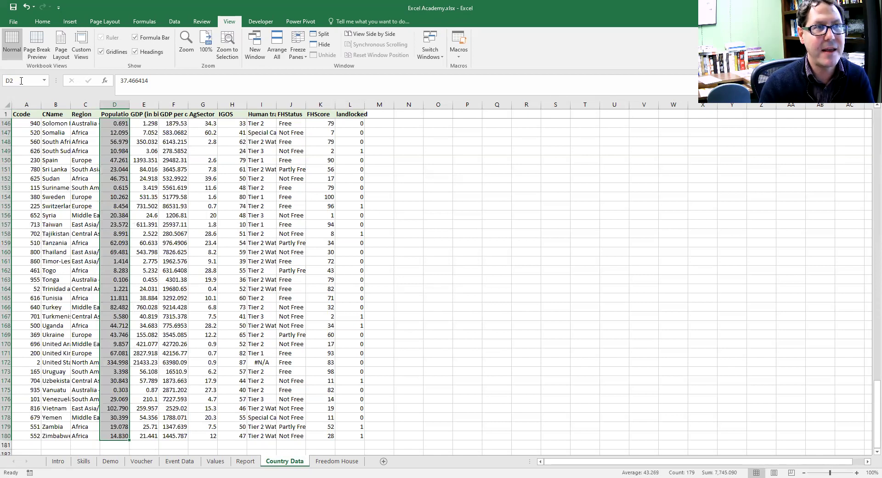
text(population)
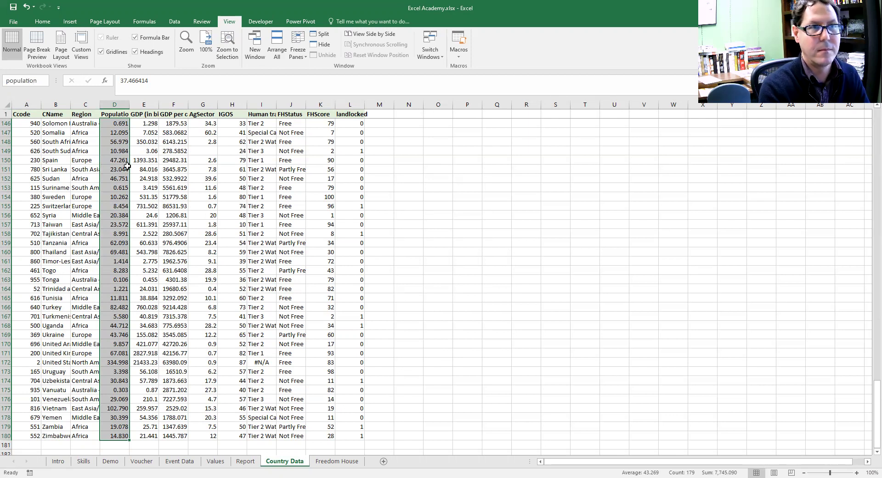
key(Return)
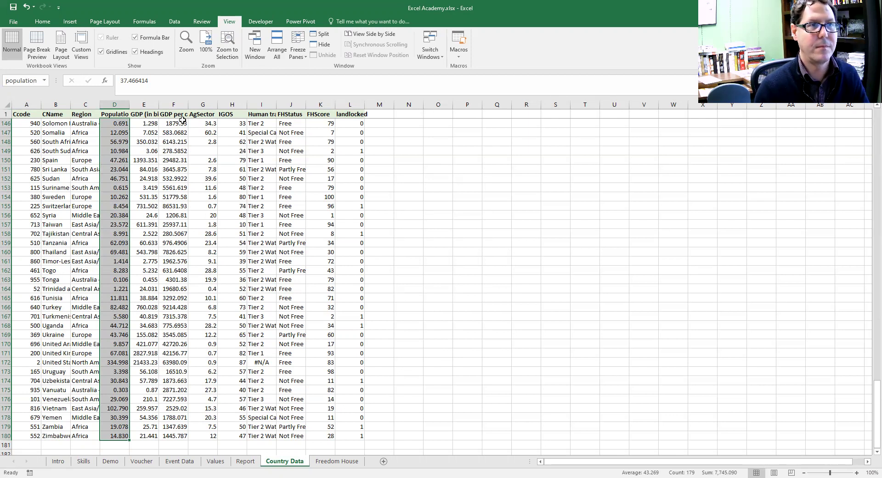
Step: Enter the formula =SUM(population) in cell O2 of the Country Data sheet, using the named range
scroll(484, 280, up, 12)
scroll(483, 279, up, 11)
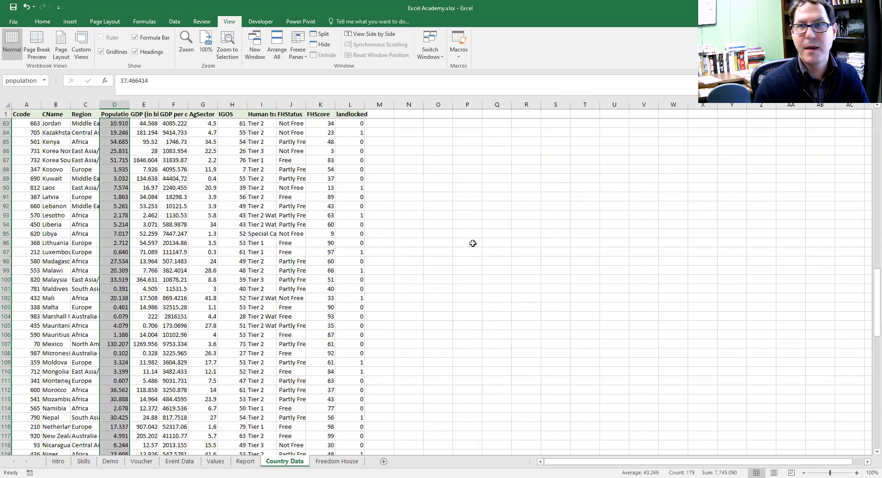
drag(876, 284, 498, 118)
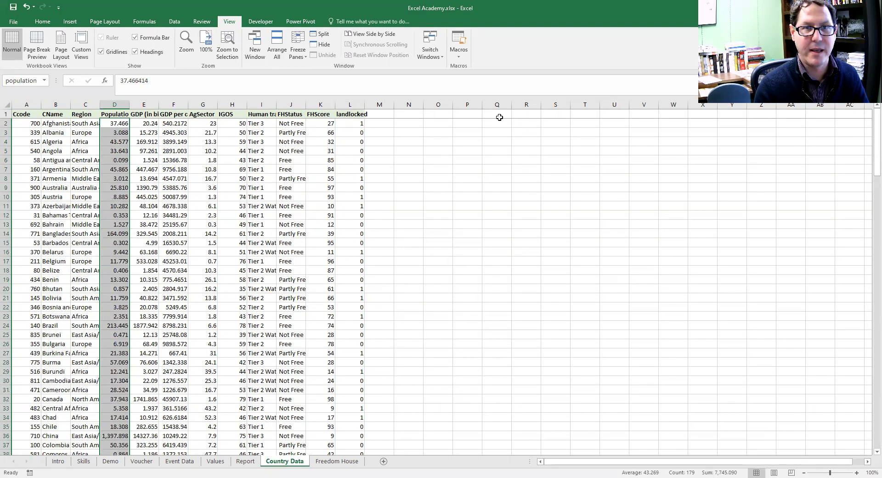
click(436, 132)
click(434, 123)
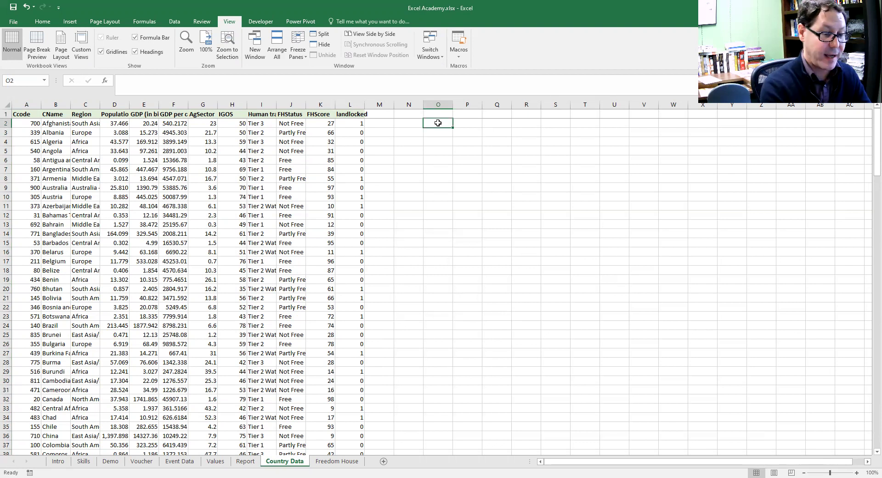
text(=)
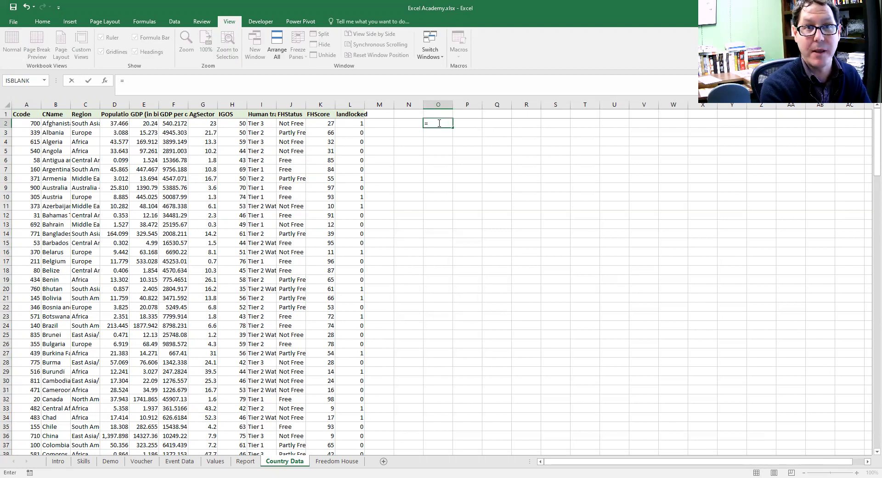
text(sum(pop)
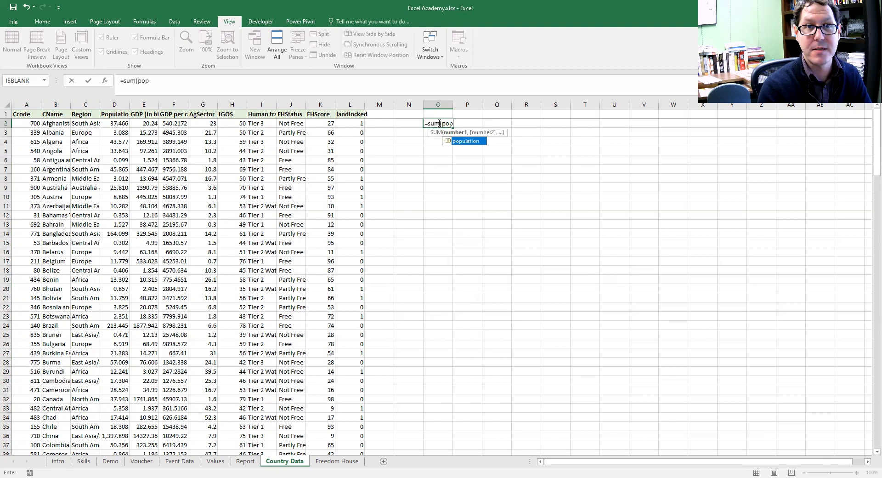
double_click(466, 141)
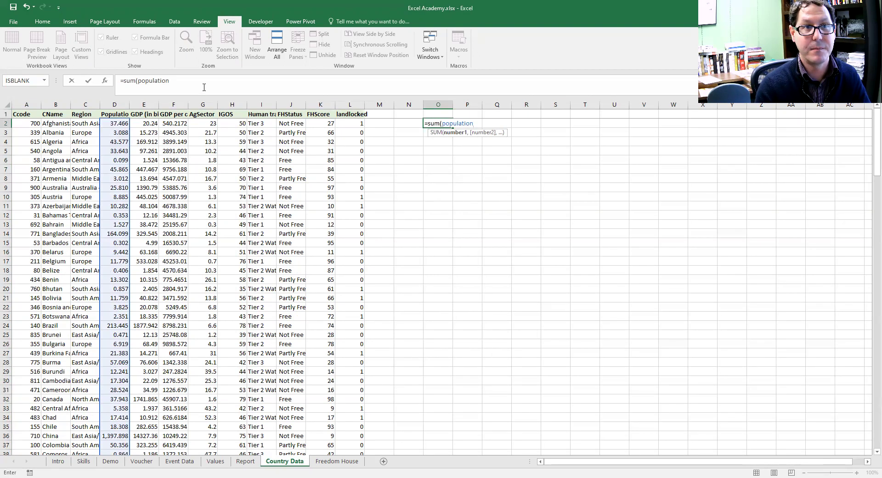
text())
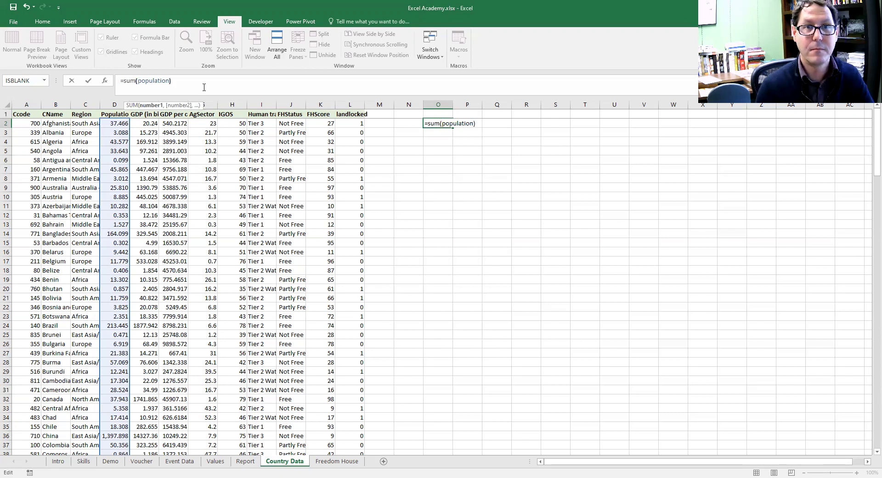
key(Return)
Step: Enter the formula =AVERAGE(population) in cell O3, directly below the sum
text(=)
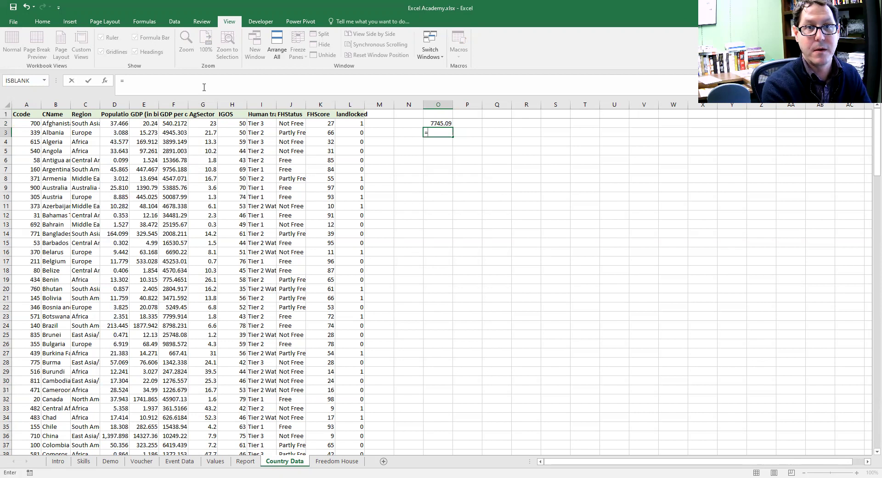
text(average(popu)
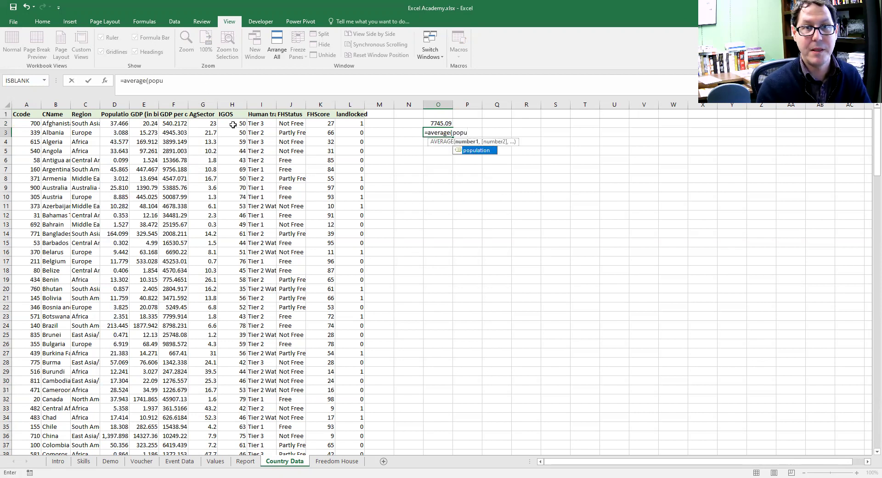
double_click(476, 150)
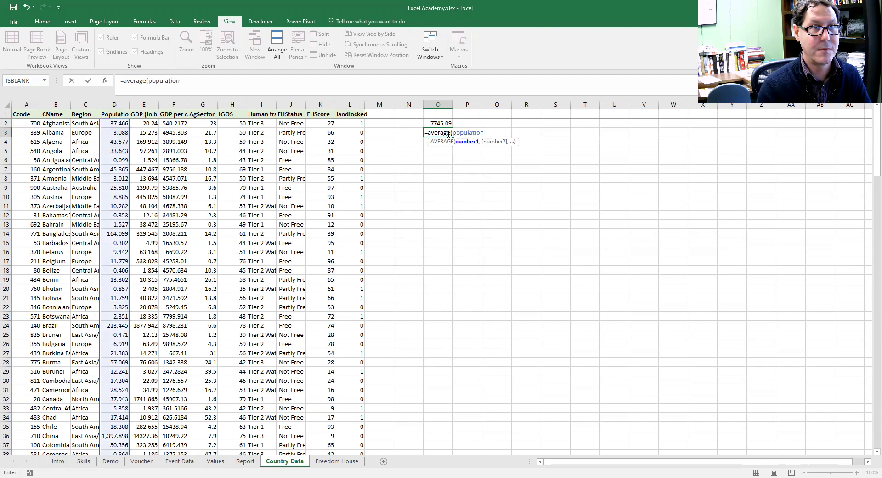
click(206, 85)
text())
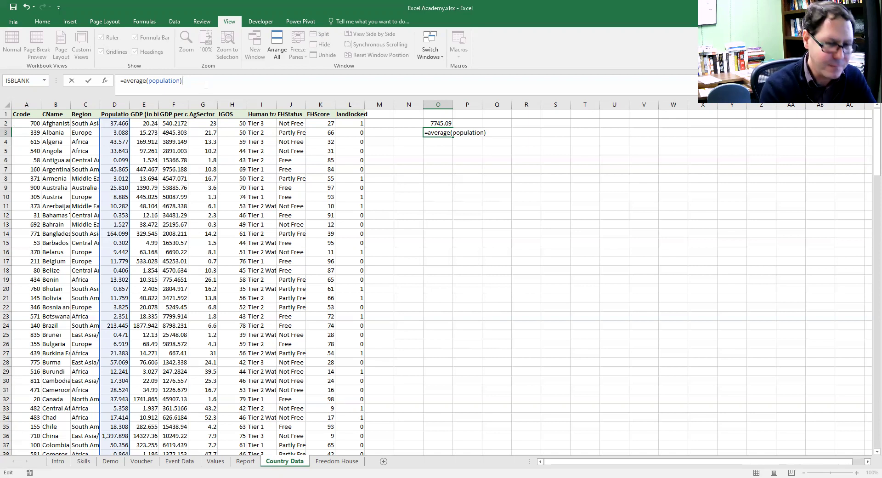
key(Return)
Step: Enter the formula =MIN(population) in cell O4, below the average
text(=)
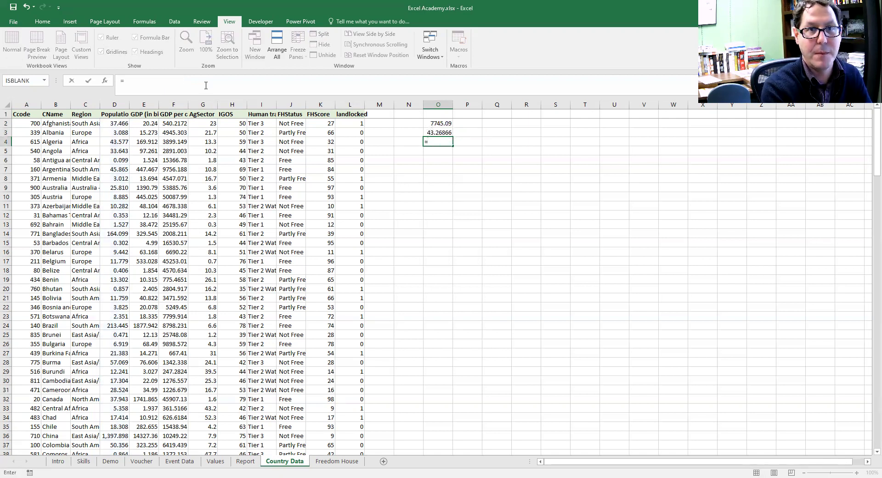
text(min(population)
key(Return)
Step: Enter a MAX formula in cell O5 and correct its misspelled range name so it reads =MAX(population)
text(=)
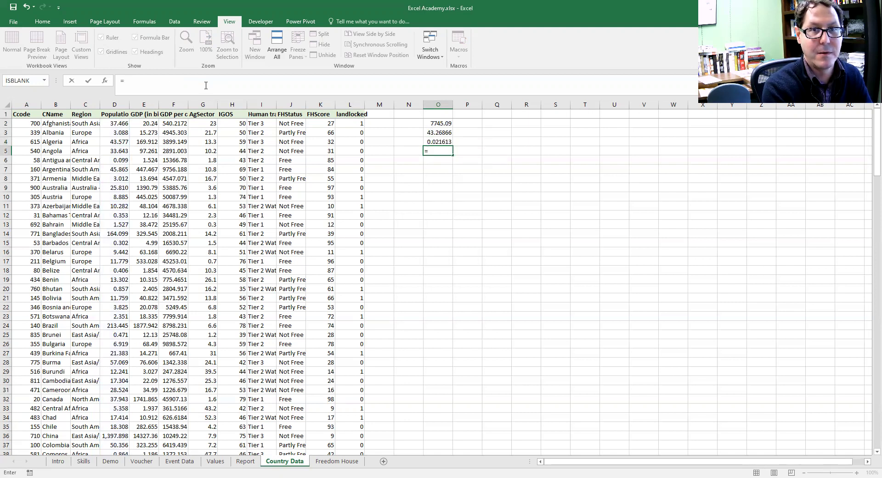
text(max(popuulation))
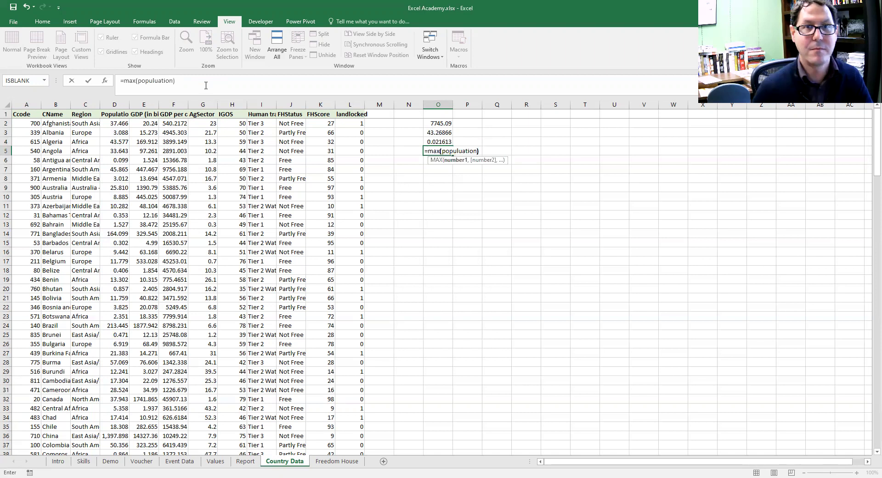
key(Return)
key(Up)
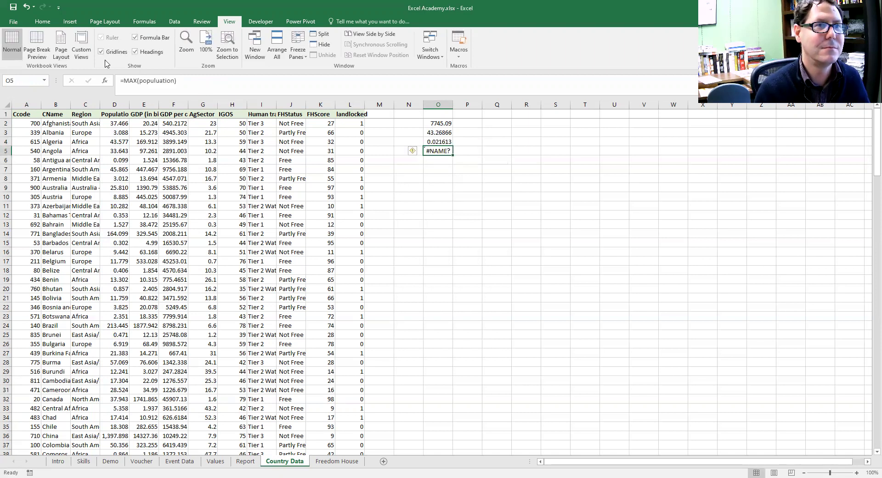
click(157, 81)
double_click(157, 80)
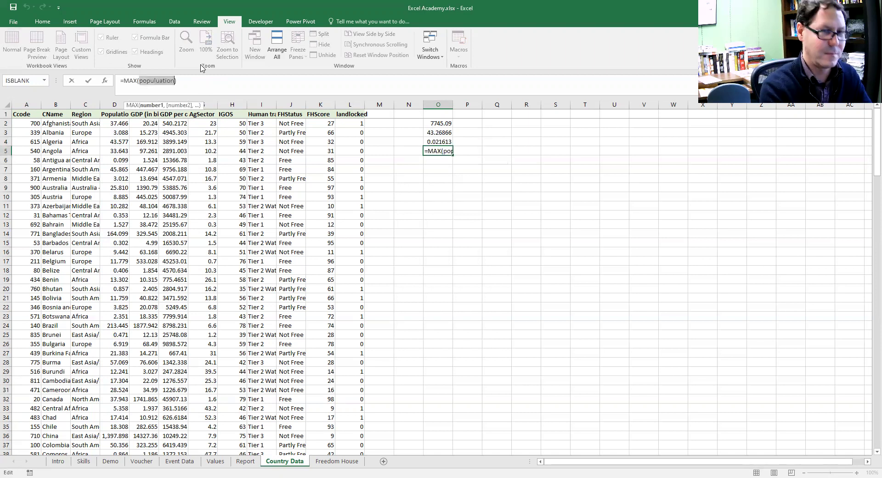
text(popu)
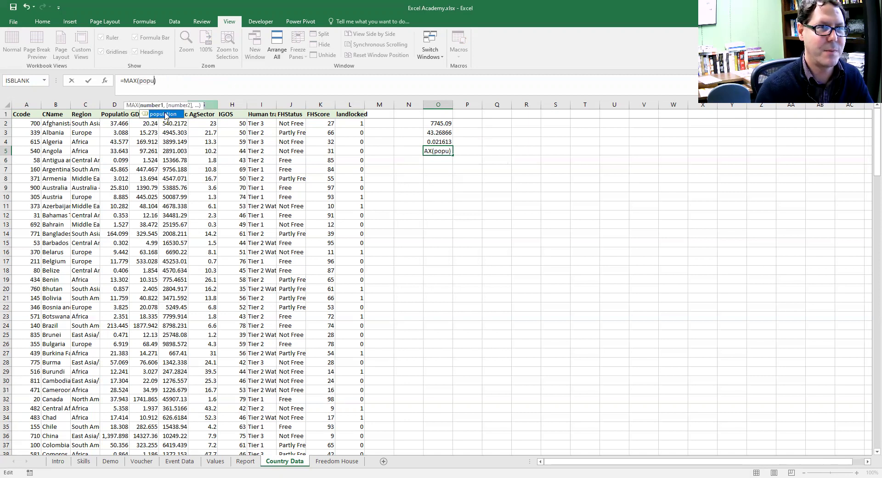
key(Tab)
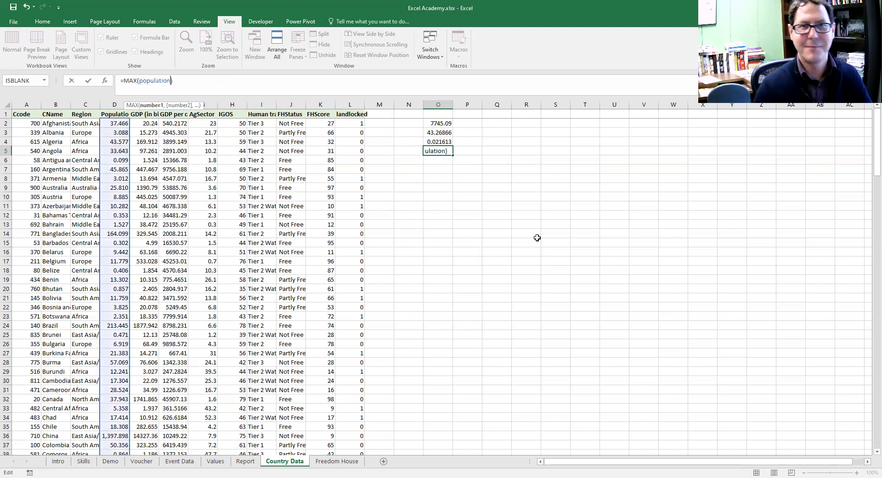
key(Return)
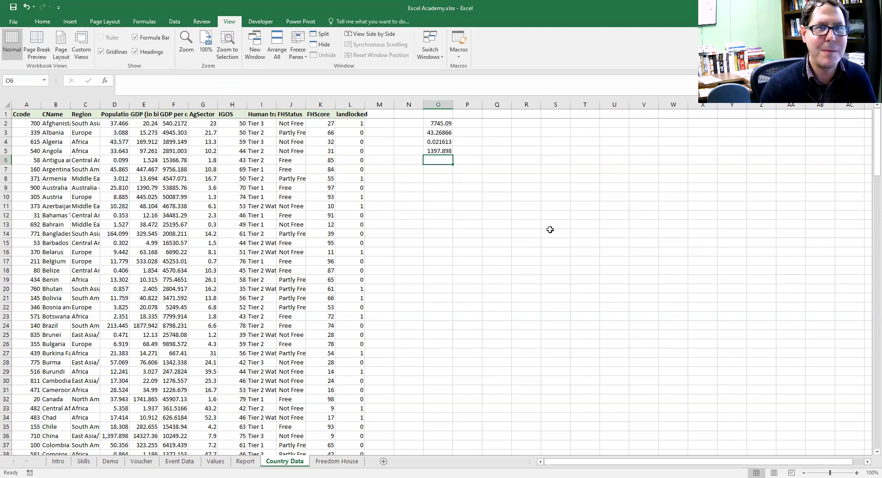
Step: Fill the MAX formula from O5 down through O8 to check that the named range stays locked
click(439, 152)
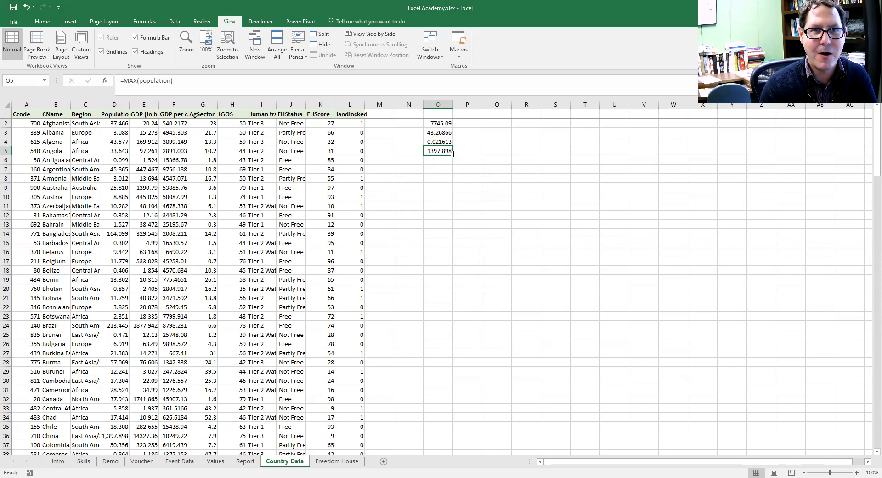
drag(453, 154, 454, 183)
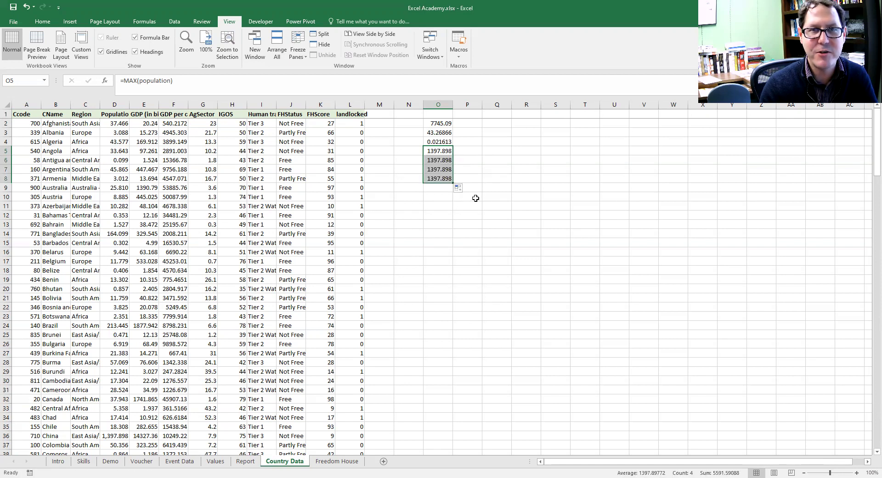
click(521, 188)
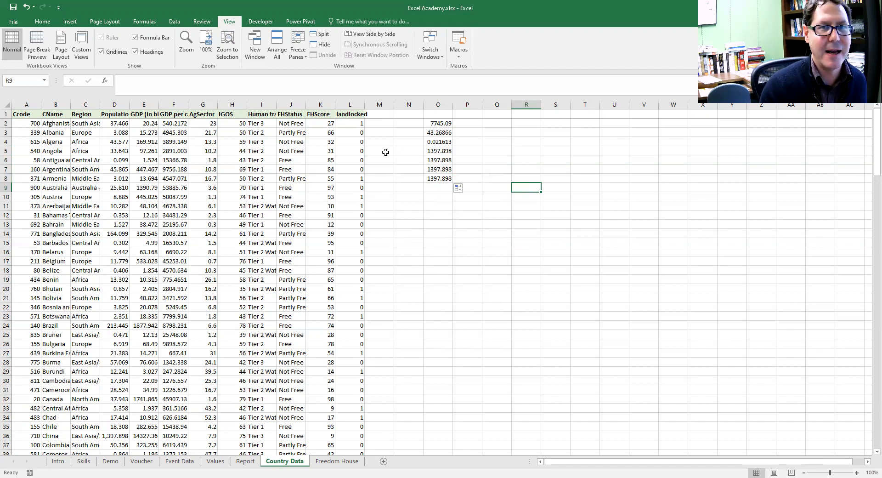
Step: Begin a SUM formula in cell R2, leaving its argument open for a range
click(524, 122)
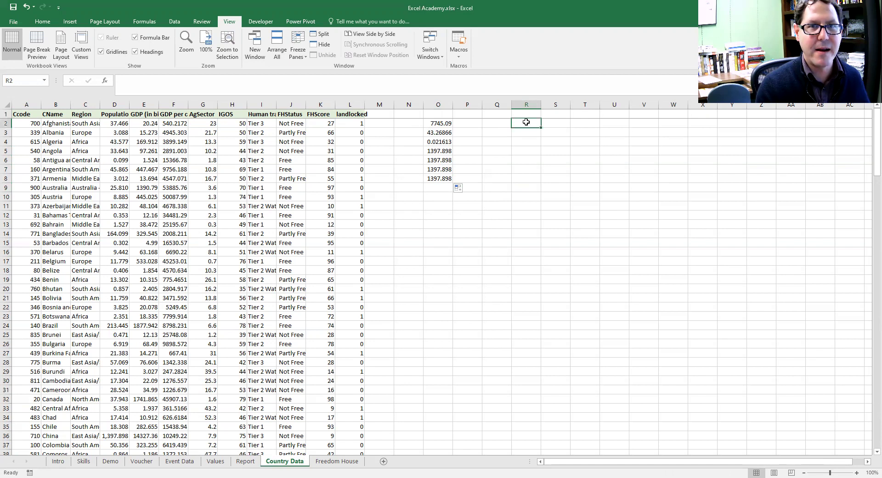
text(=)
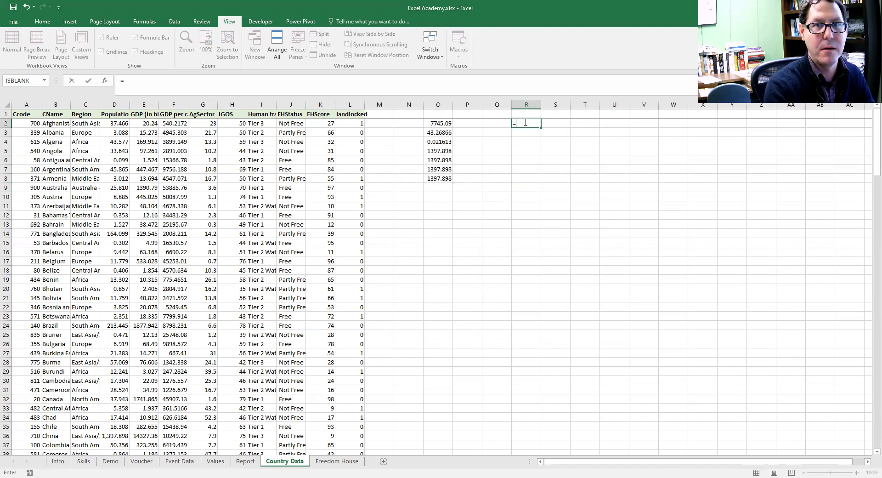
text(sum()
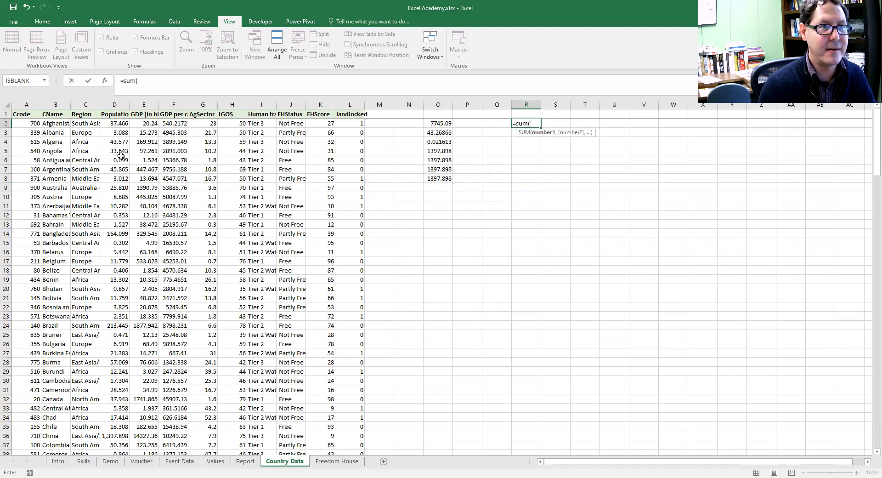
drag(112, 125, 119, 435)
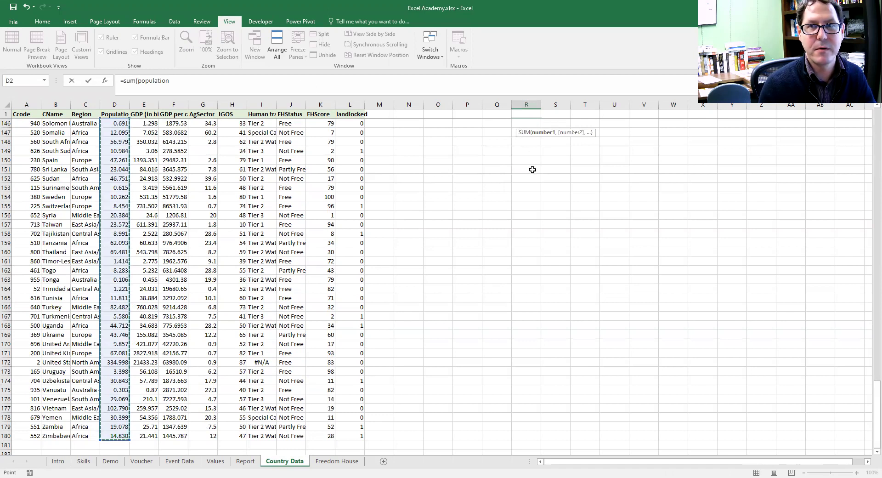
scroll(534, 179, up, 5)
scroll(536, 185, up, 6)
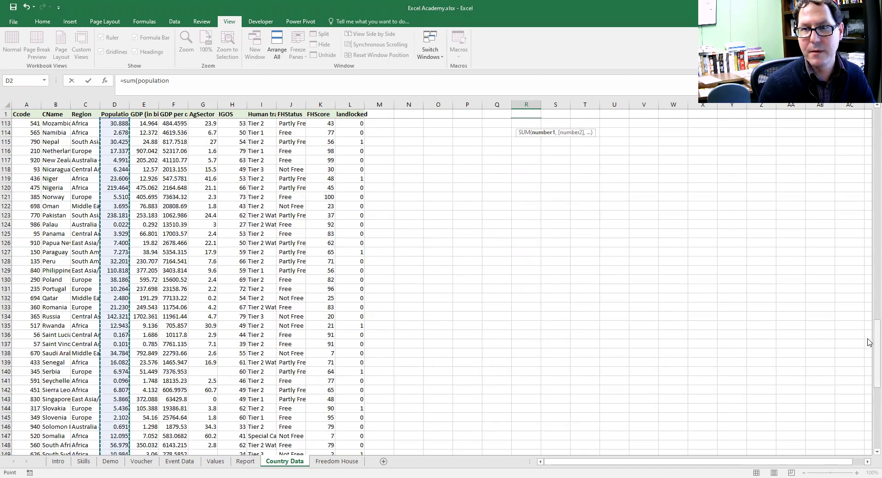
drag(876, 347, 877, 138)
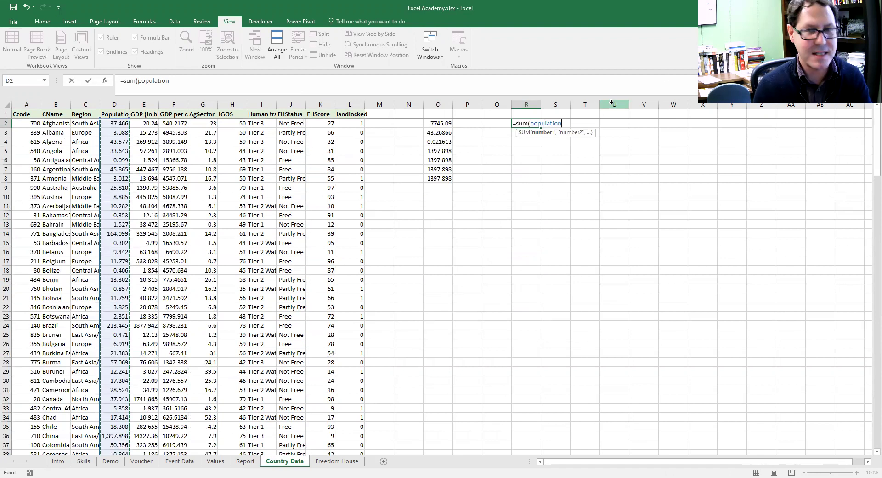
key(BackSpace)
key(BackSpace)
key(BackSpace)
key(BackSpace)
key(BackSpace)
key(BackSpace)
key(BackSpace)
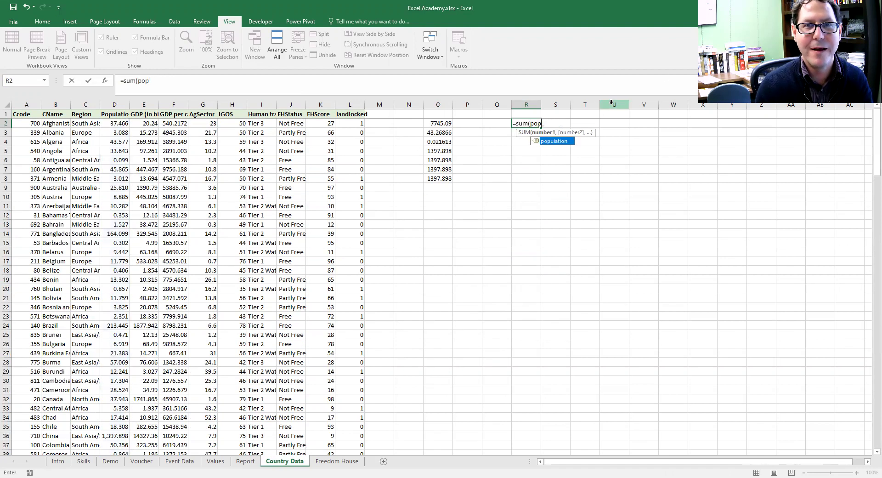
key(BackSpace)
key(BackSpace)
key(BackSpace)
click(502, 234)
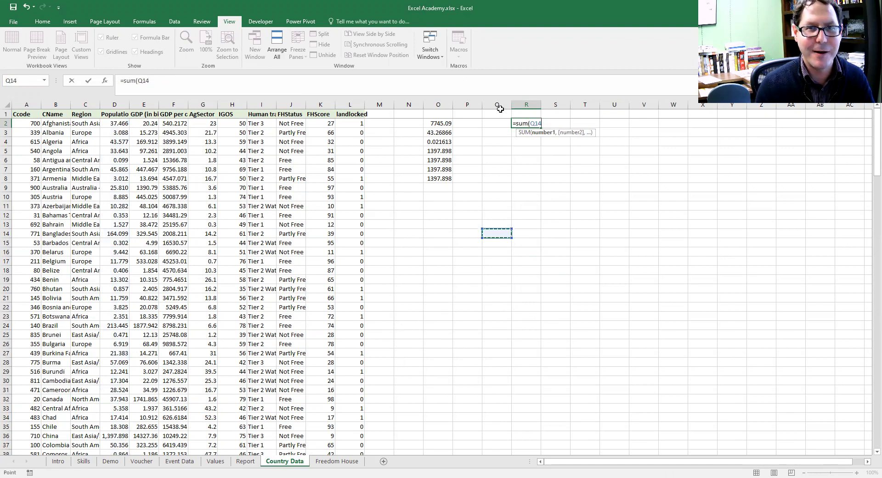
click(500, 109)
key(BackSpace)
key(BackSpace)
key(BackSpace)
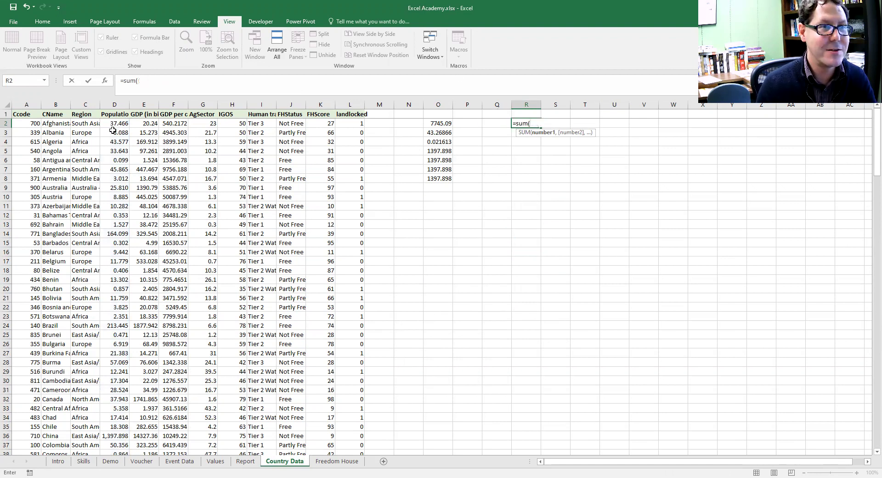
Step: Complete the SUM formula in R2 with the unnamed population range, so it reads =SUM(D3:D180)
click(112, 132)
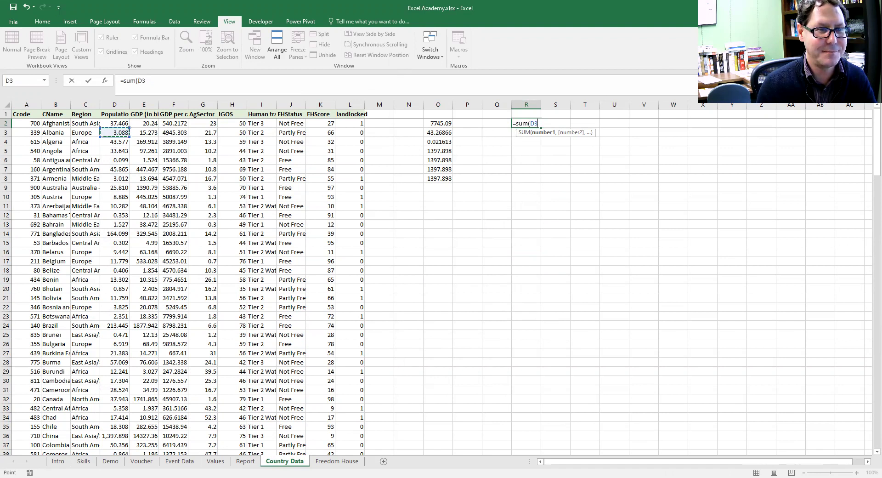
key(ctrl+shift+Down)
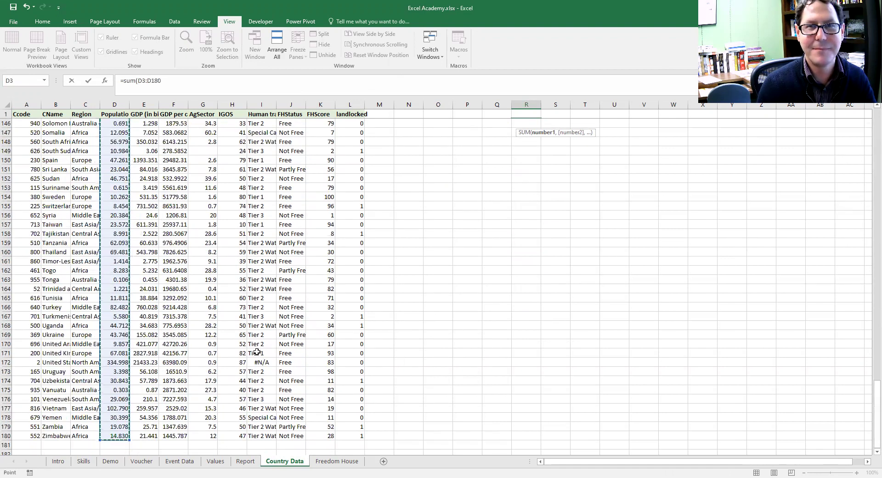
click(175, 82)
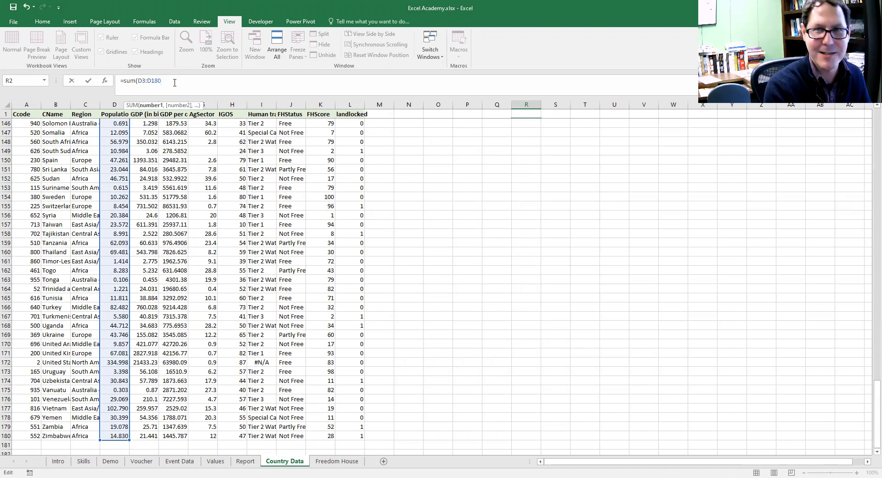
key(Return)
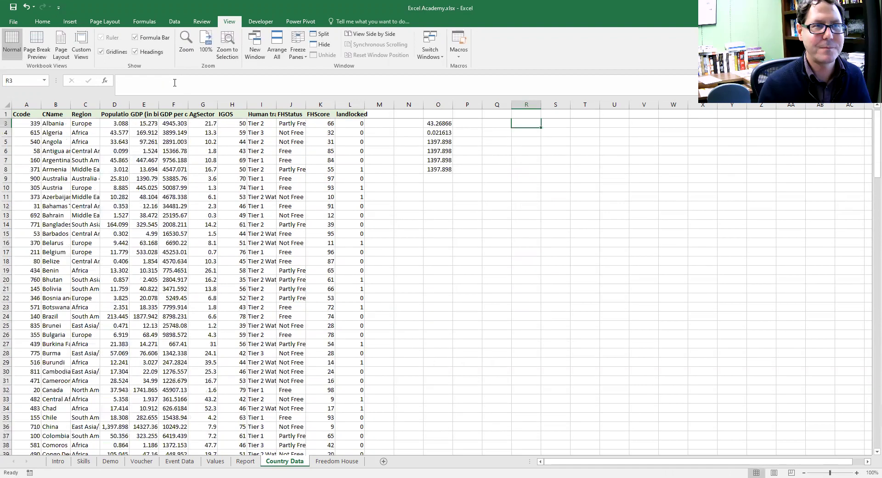
scroll(551, 207, up, 2)
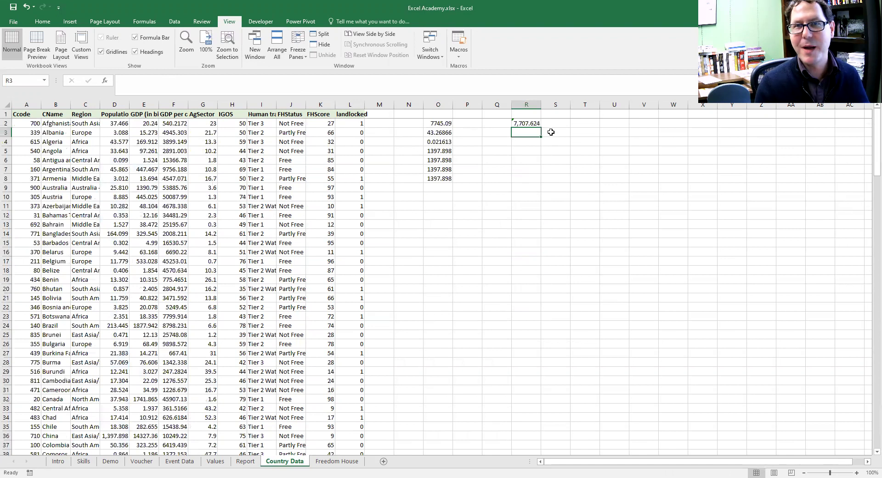
Step: Fill the SUM formula from R2 down through R6 and inspect the range references in the copies in R3 and R6
click(533, 124)
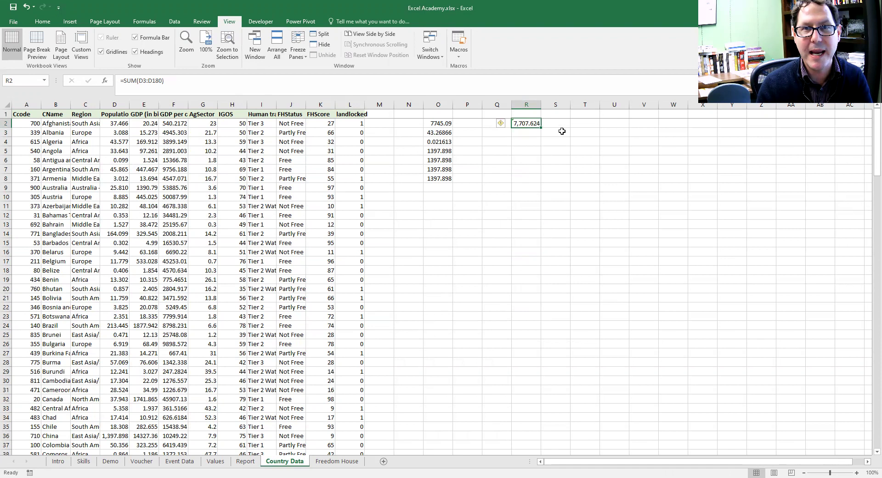
drag(542, 128, 540, 169)
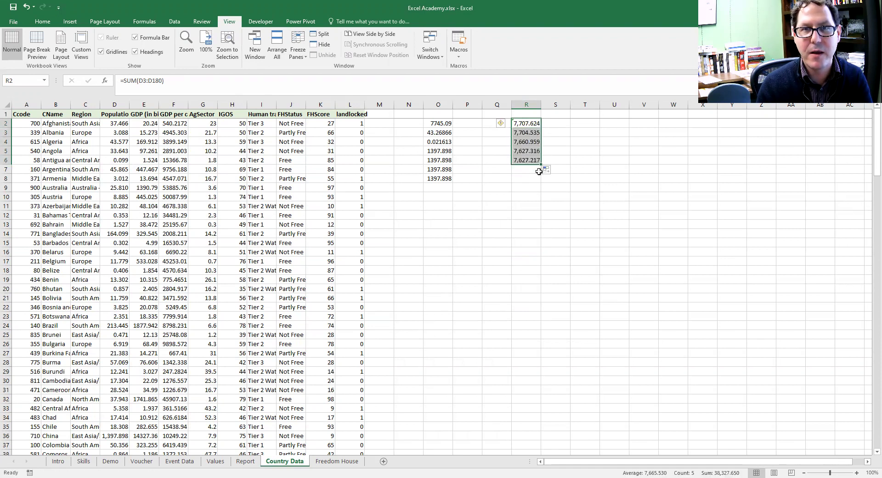
click(525, 133)
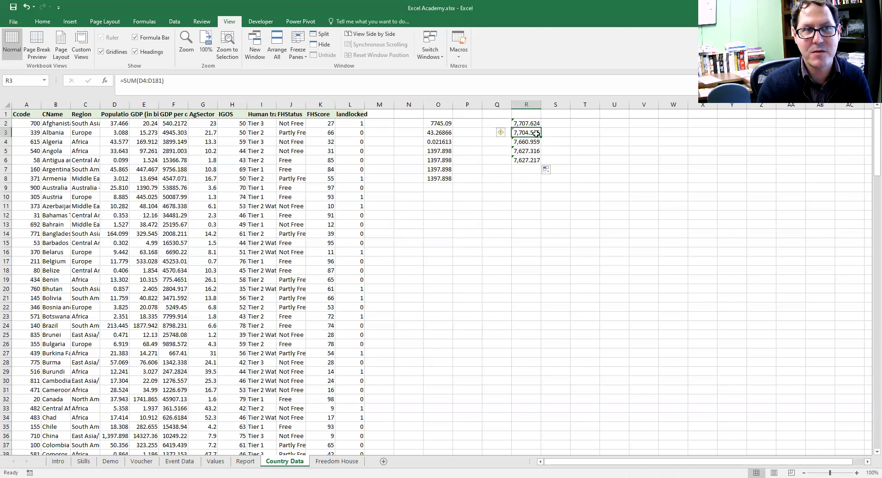
double_click(143, 80)
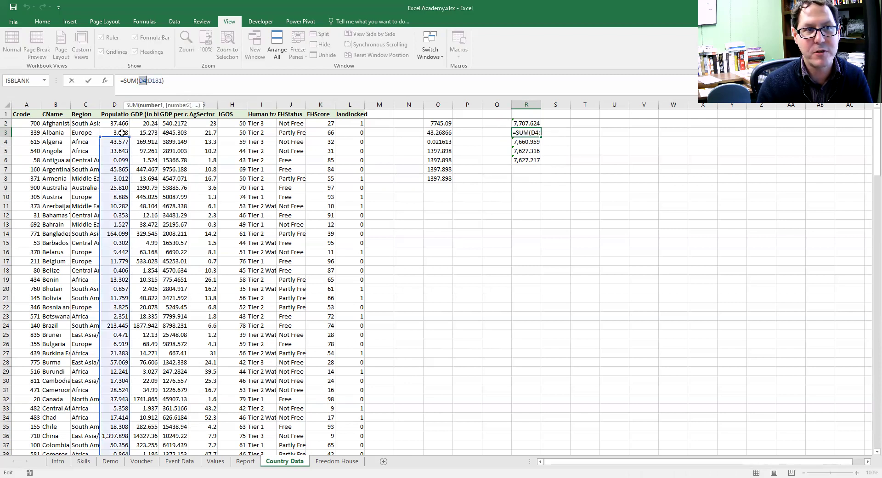
key(Escape)
click(523, 158)
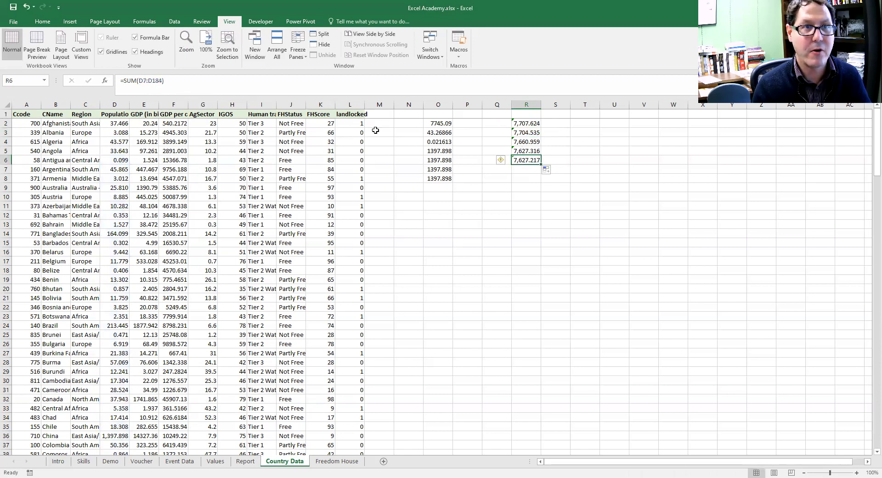
double_click(153, 80)
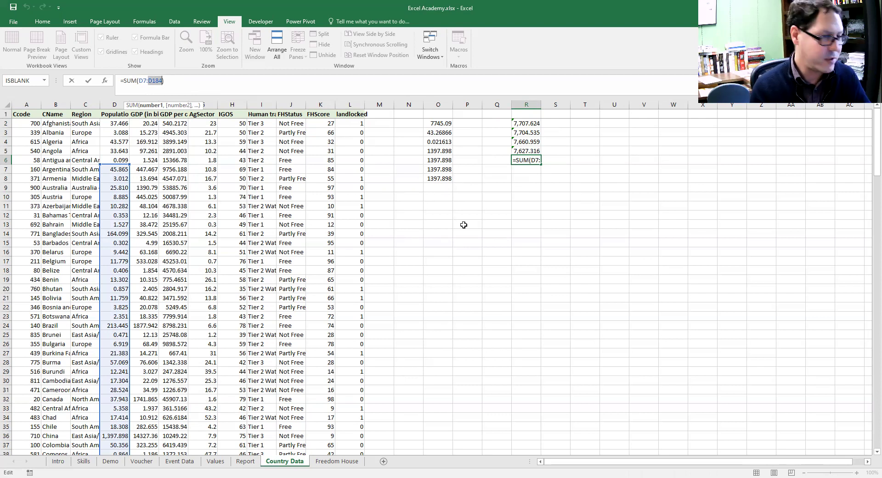
click(488, 214)
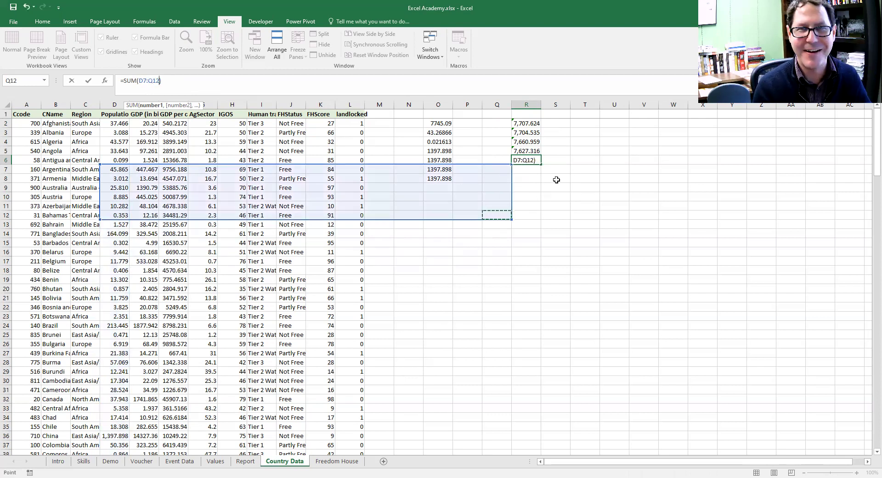
key(Return)
Step: Enter the formula =SUM(population) in cell S2, correcting the misspelled range name
click(551, 125)
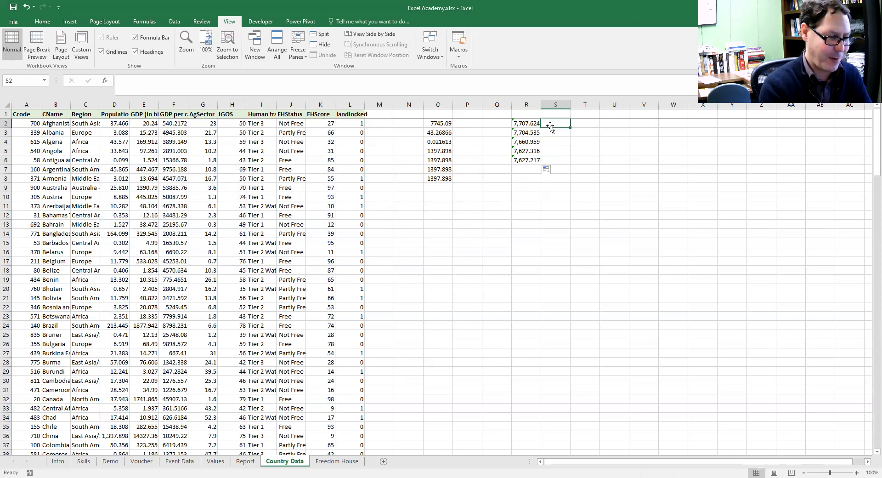
text(=)
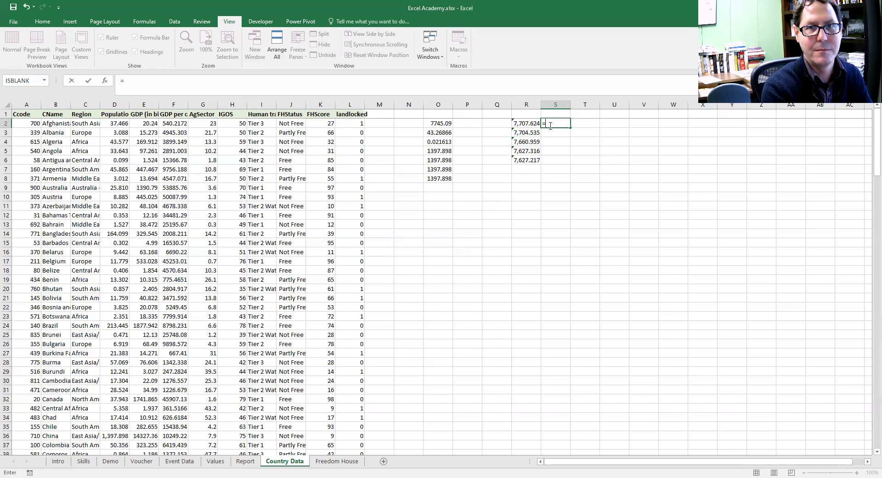
text(sum(populatino))
key(BackSpace)
key(BackSpace)
key(BackSpace)
text(o)
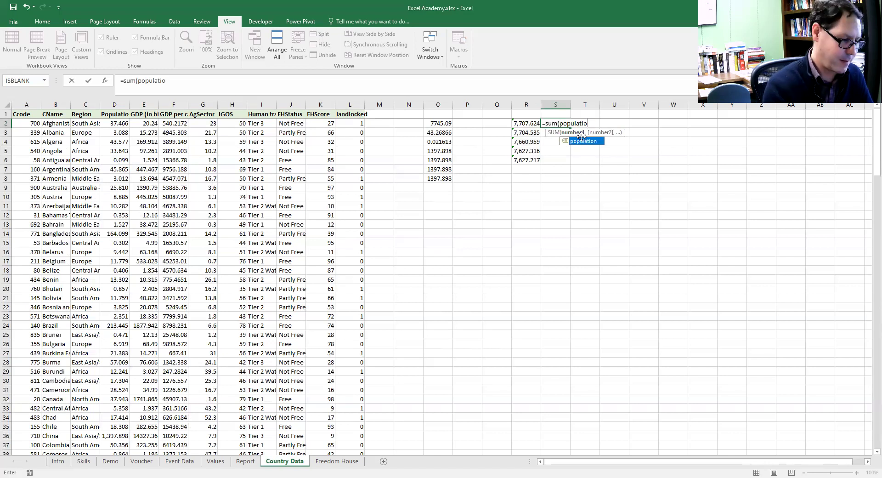
key(Tab)
text())
key(Return)
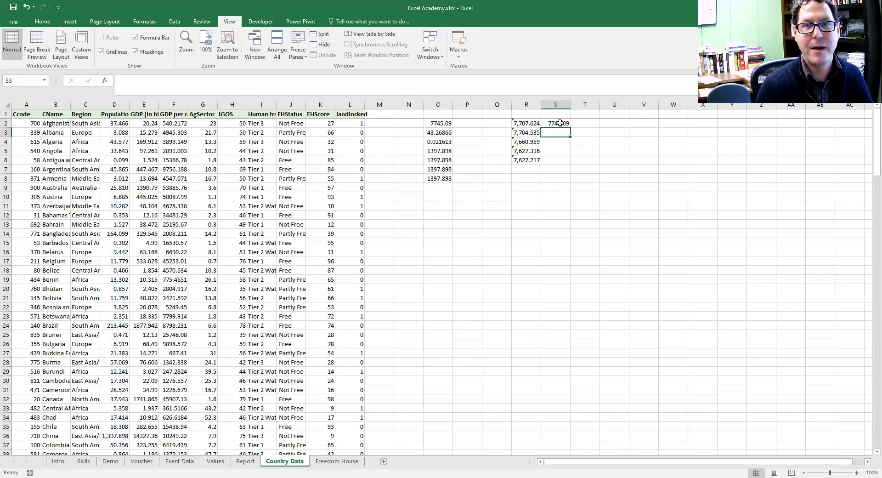
Step: Fill the named-range SUM formula from S2 down through S11 and check the reference used in S10
click(558, 123)
drag(570, 154, 570, 208)
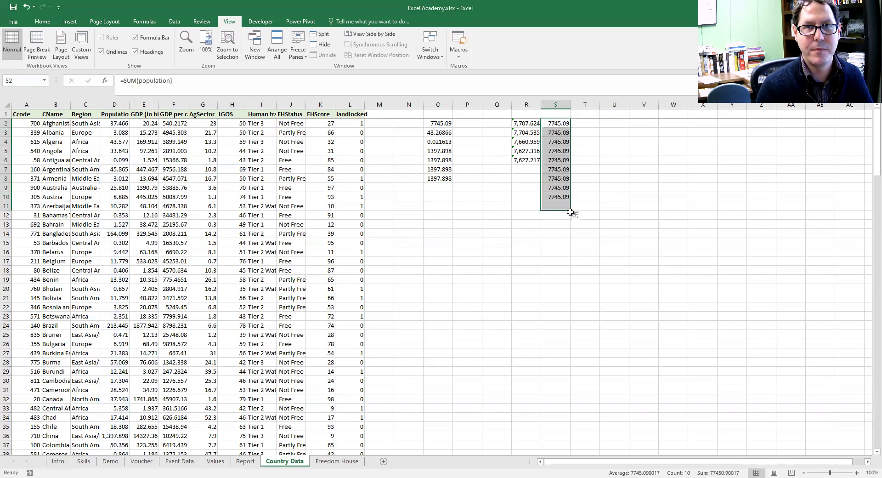
click(562, 197)
double_click(562, 197)
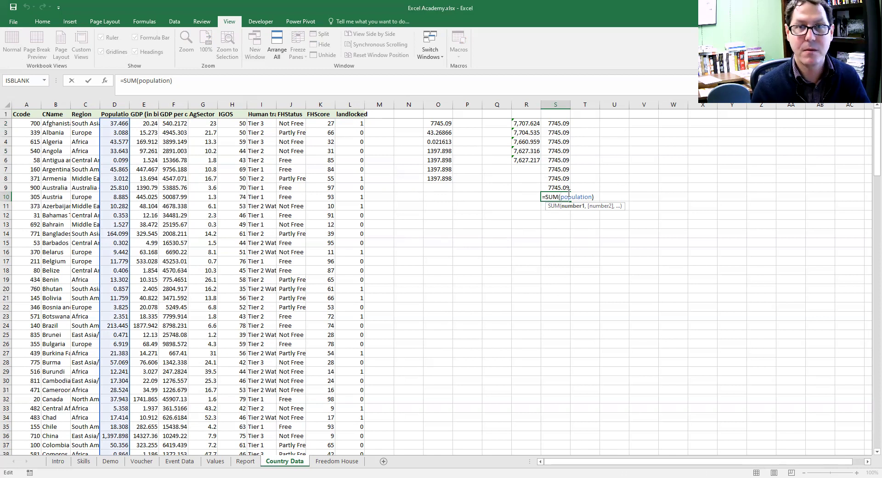
key(Escape)
Step: Make the range in R2 absolute as =SUM($D$3:$D$180), fill it down through R11 and check the copy in R5
click(523, 123)
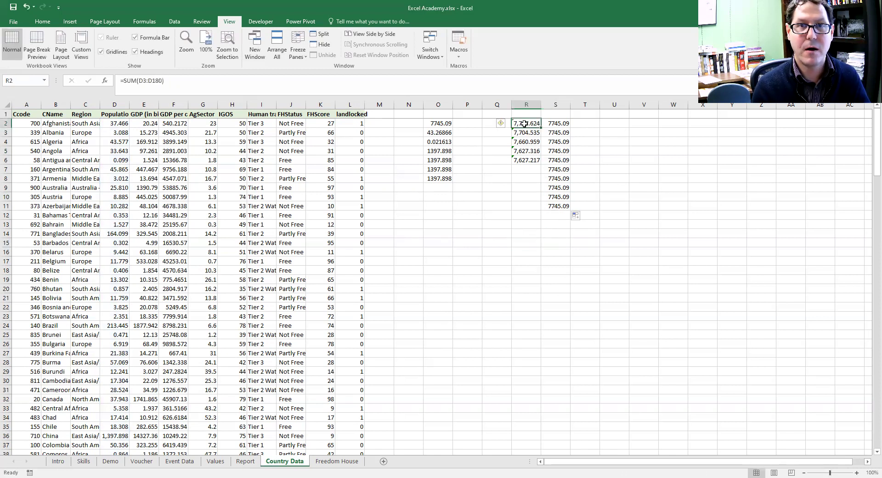
click(139, 82)
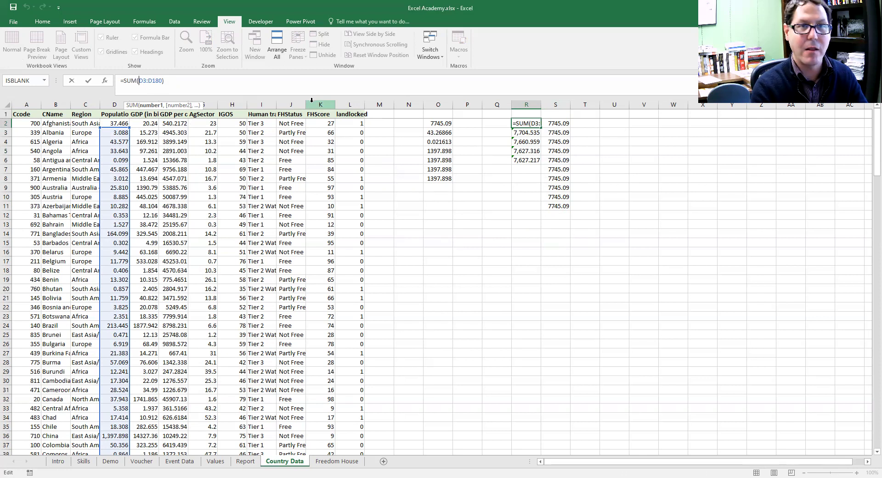
text($)
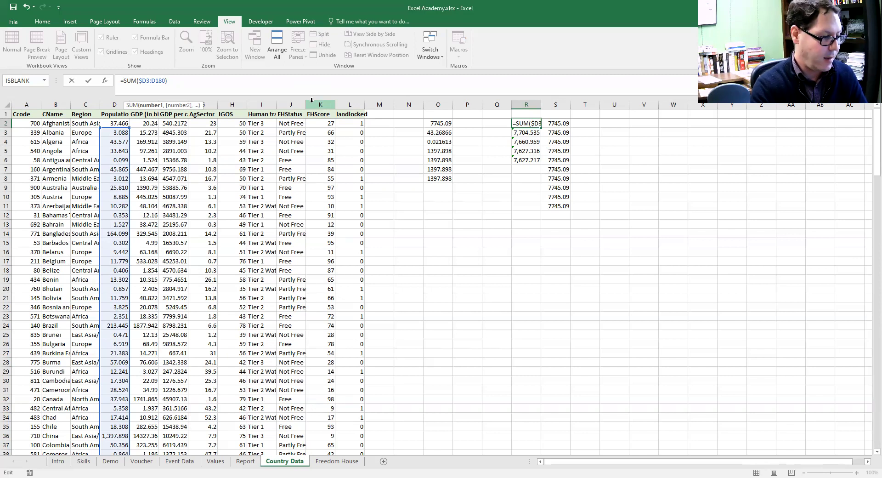
text($)
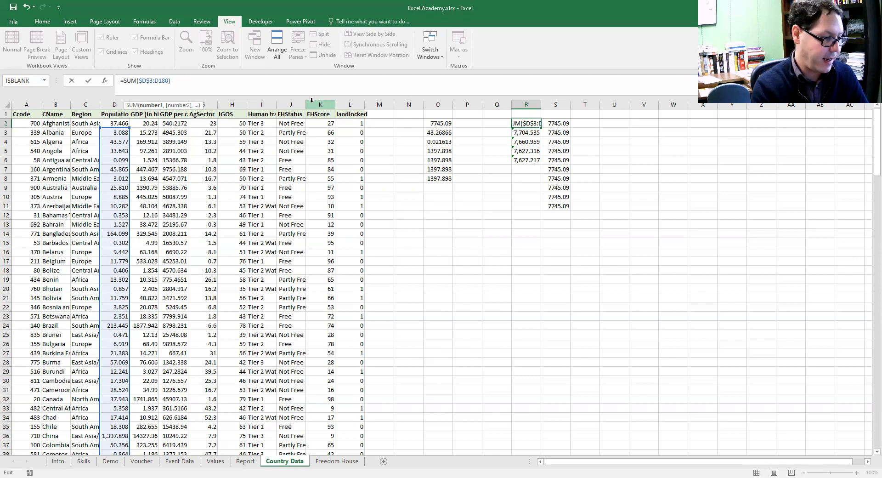
text($D)
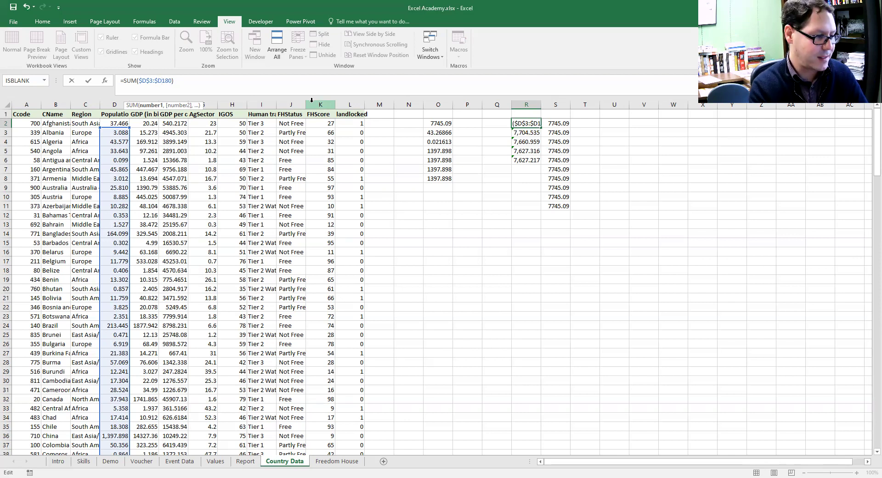
text($)
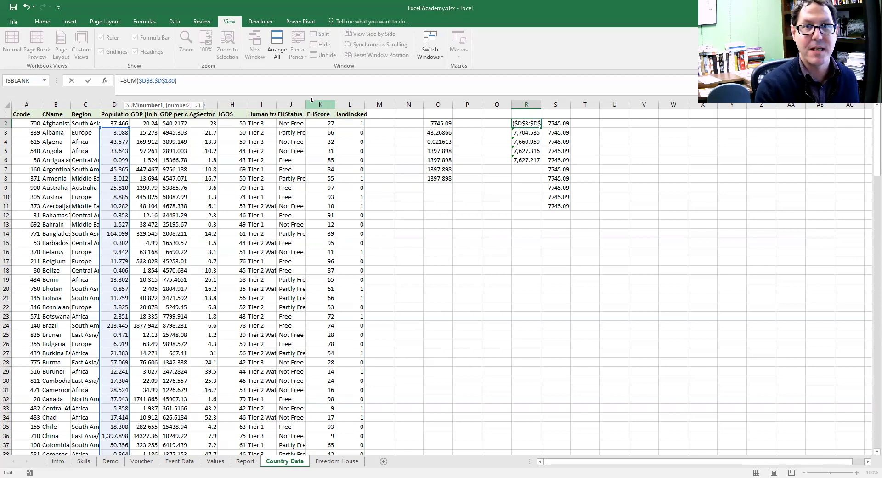
key(ctrl+Return)
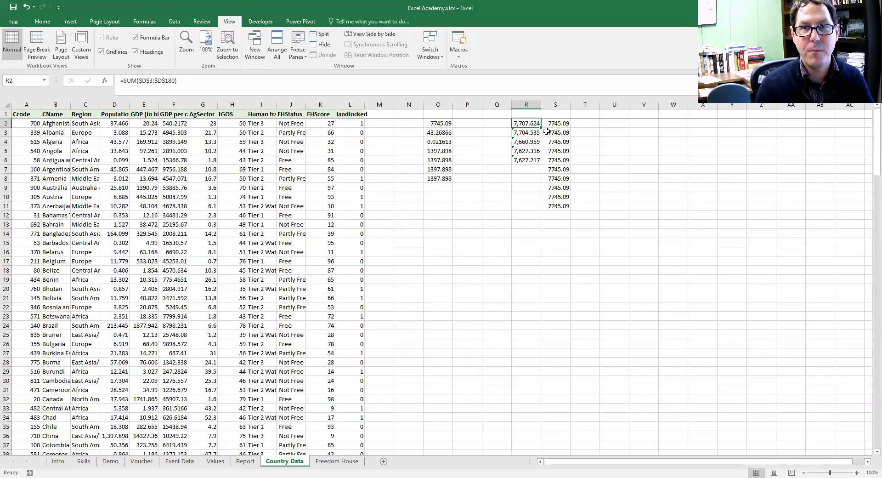
drag(545, 169, 545, 208)
click(527, 152)
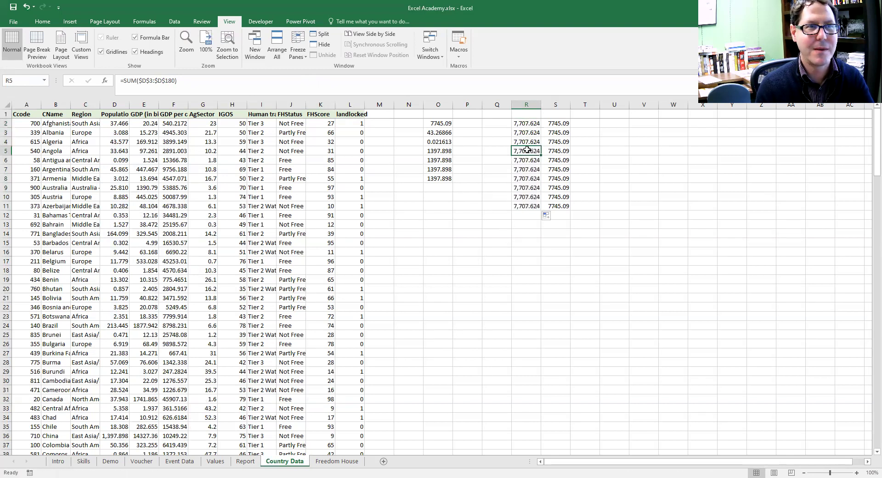
Step: Inspect the absolute-range SUM formulas in the copies in R6, R8 and further down column R
click(526, 161)
click(527, 179)
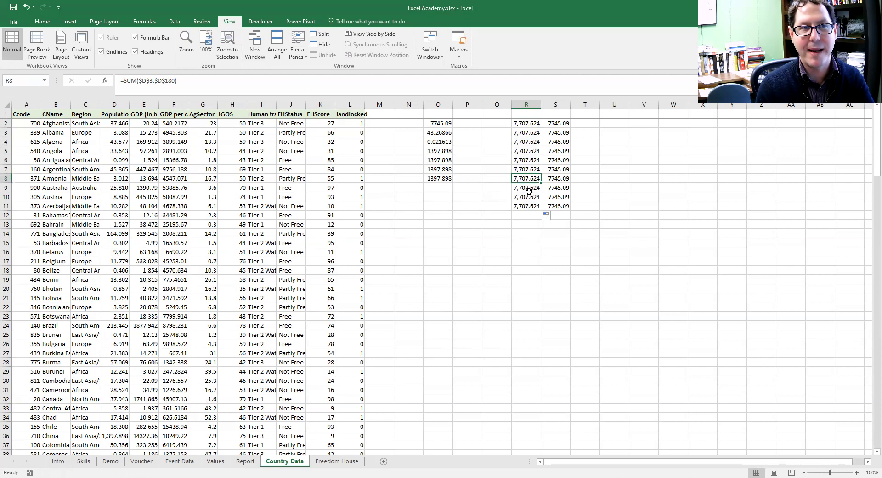
click(527, 188)
click(527, 201)
click(524, 236)
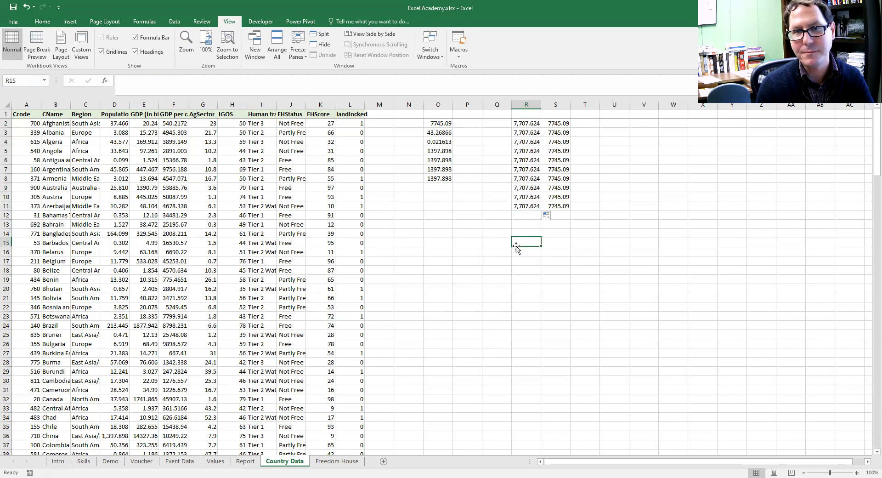
click(487, 235)
click(486, 260)
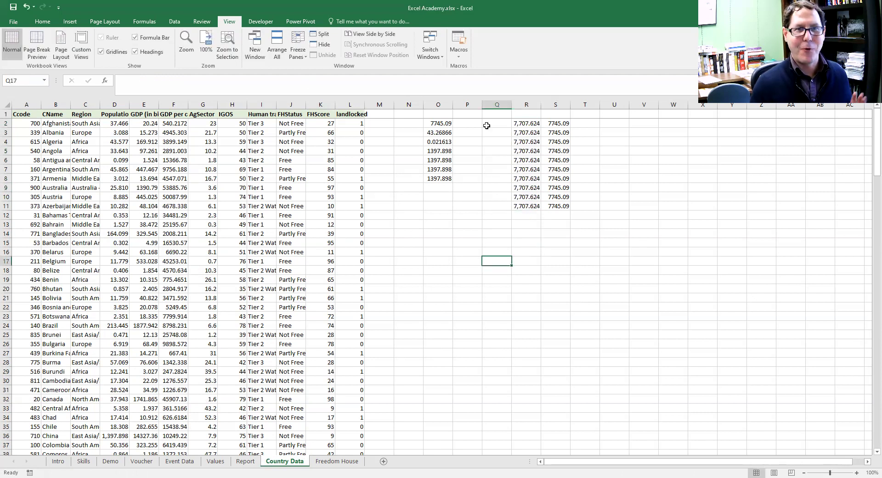
Step: Clear all the trial formulas from the range O1:U18 beside the country data
drag(614, 270, 472, 118)
drag(436, 84, 436, 84)
key(Delete)
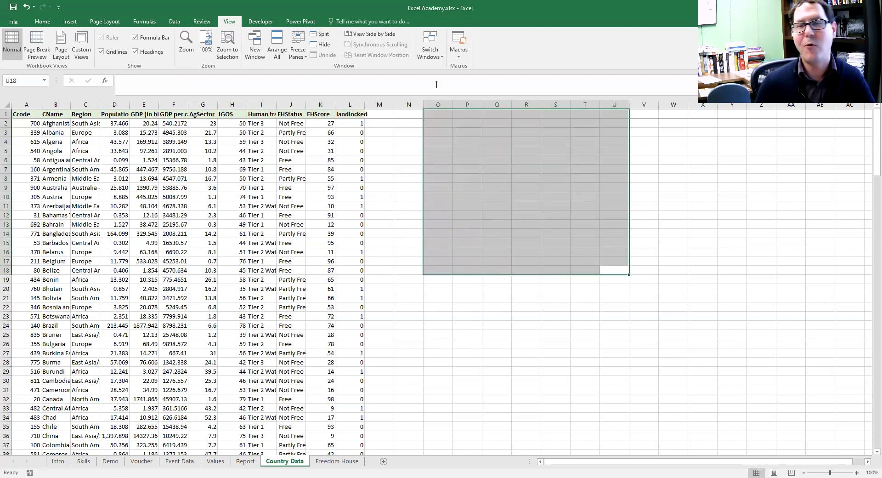
click(475, 214)
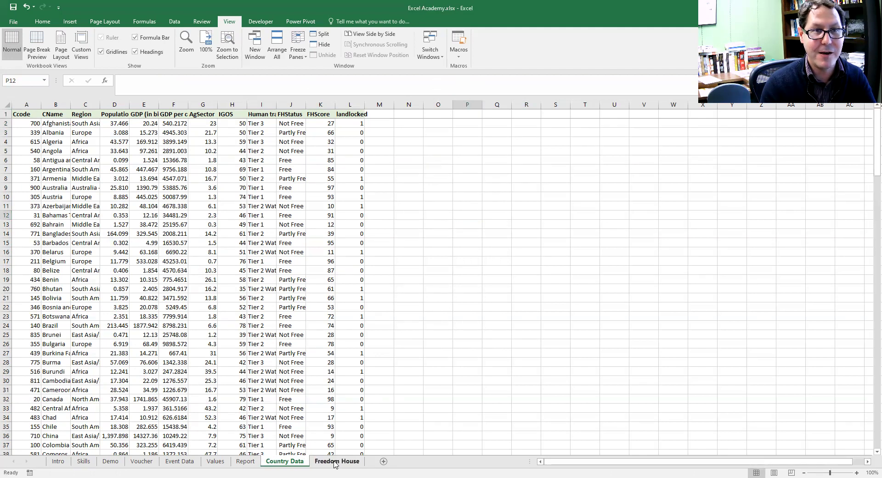
Step: Review the country codes, statuses and scores on the Freedom House sheet
click(333, 462)
click(326, 309)
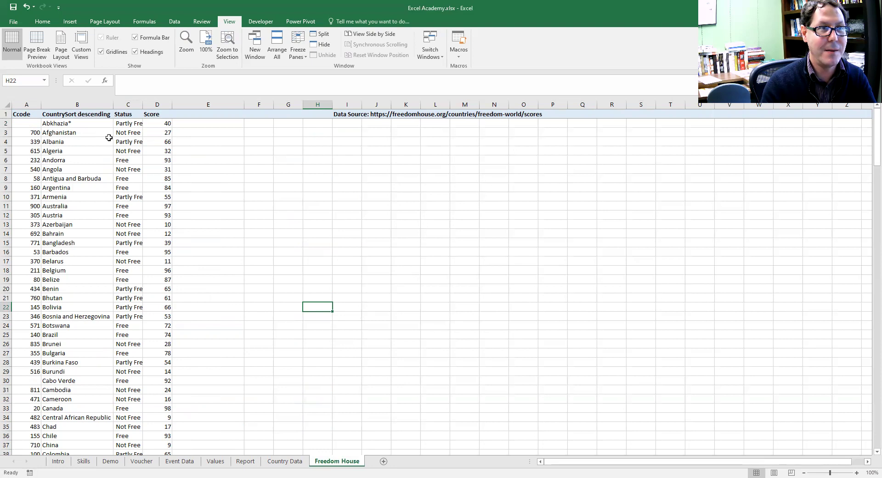
scroll(97, 226, down, 3)
scroll(96, 226, up, 3)
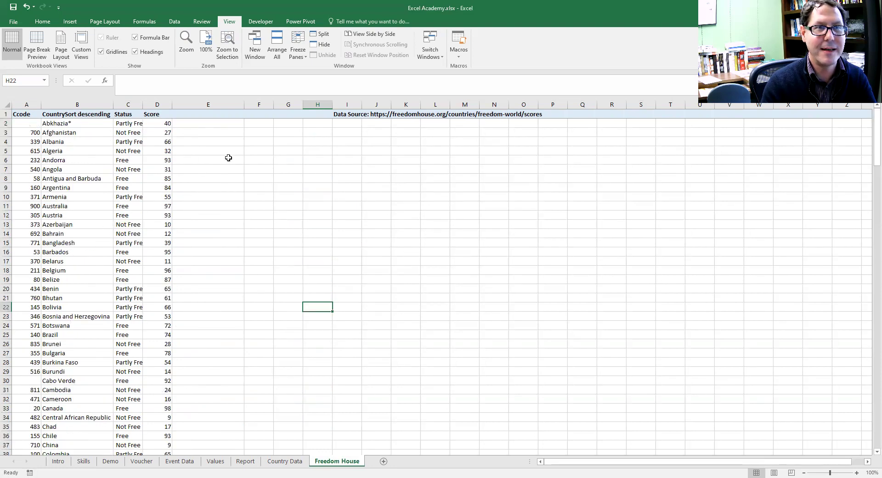
click(197, 134)
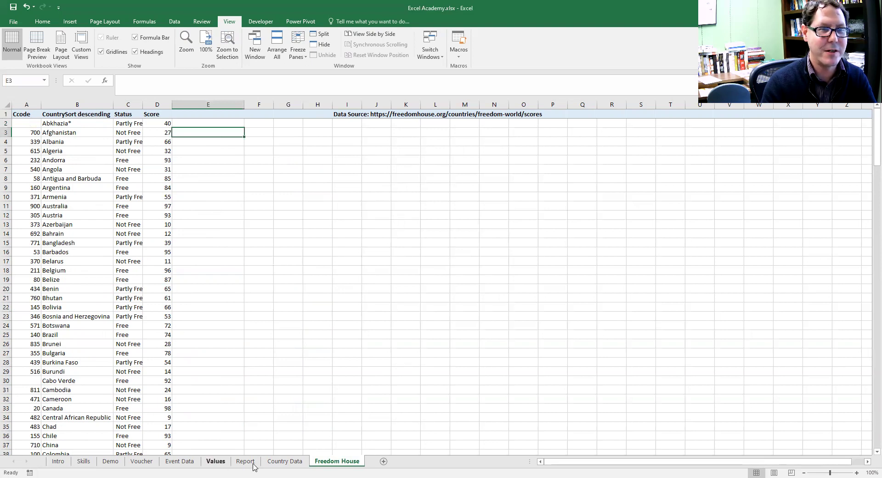
Step: Delete the FHScore column from the Country Data sheet
click(283, 461)
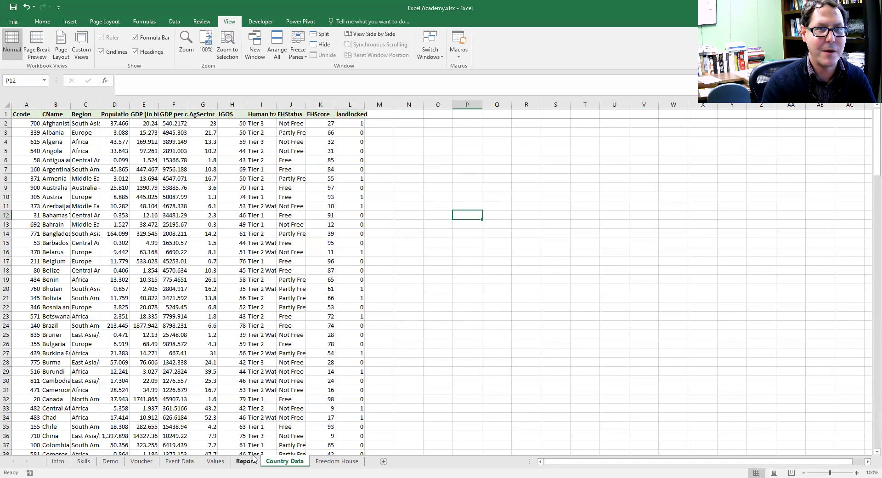
click(321, 105)
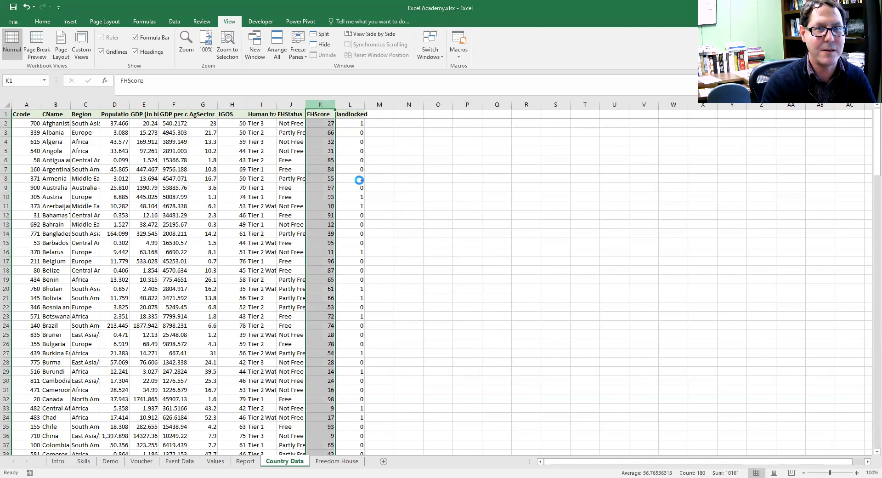
key(ctrl+minus)
click(379, 206)
Step: Compare the Ccode column on the Freedom House sheet with the Ccode column on the Country Data sheet
click(335, 461)
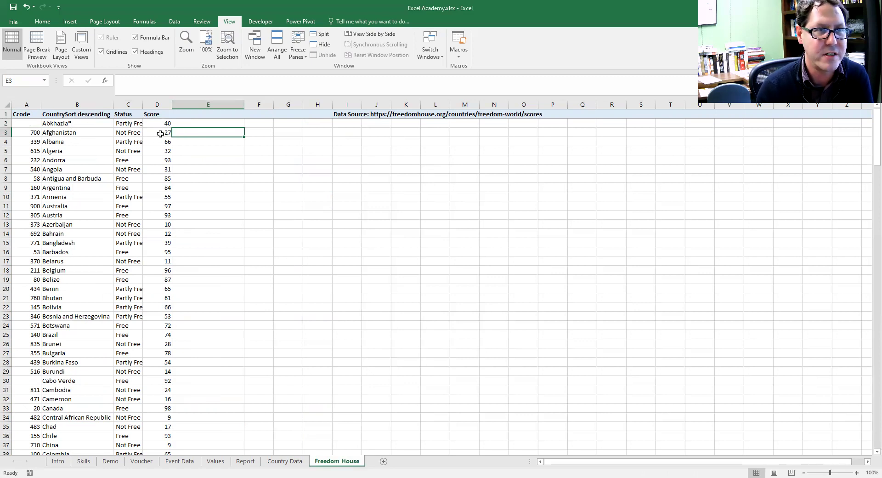
drag(23, 125, 37, 206)
click(40, 268)
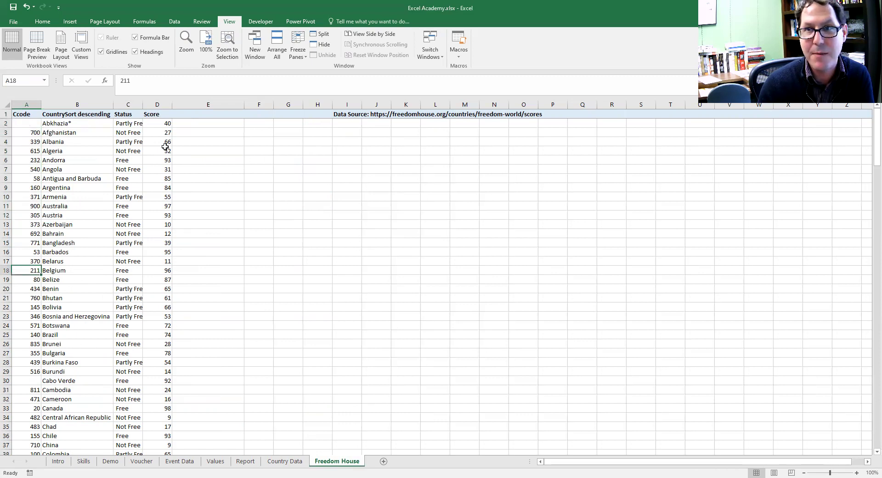
click(288, 461)
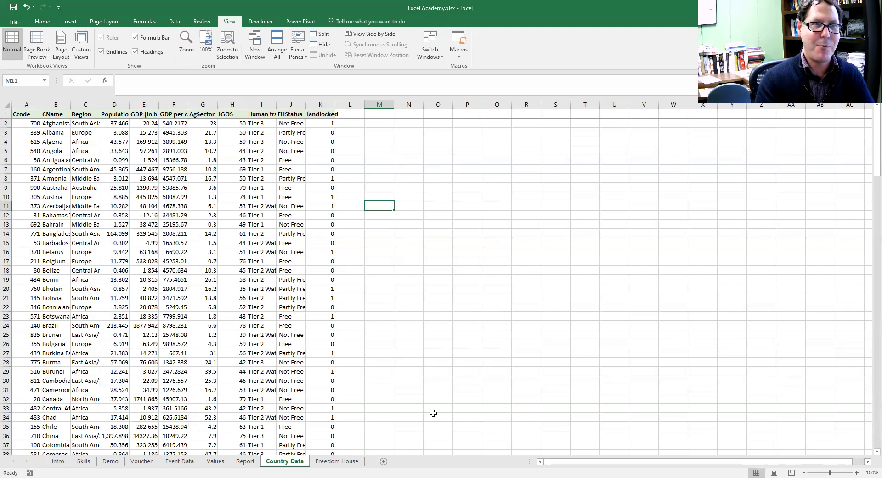
click(17, 123)
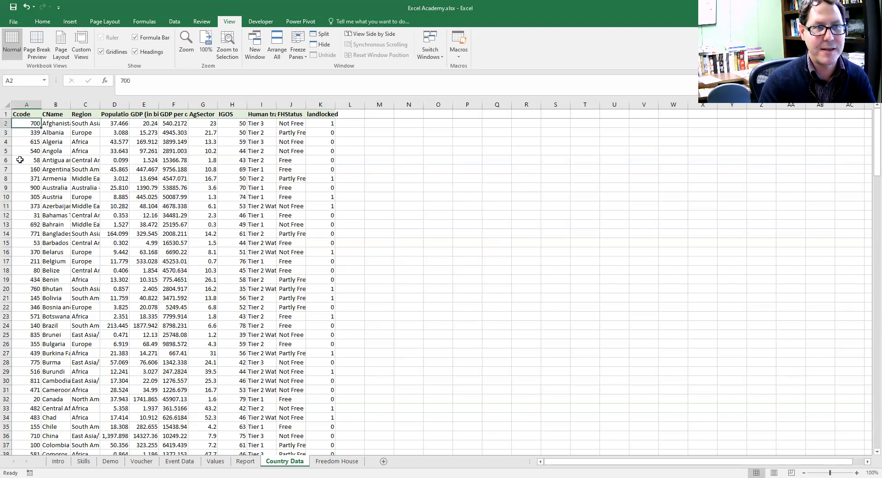
click(21, 186)
click(21, 232)
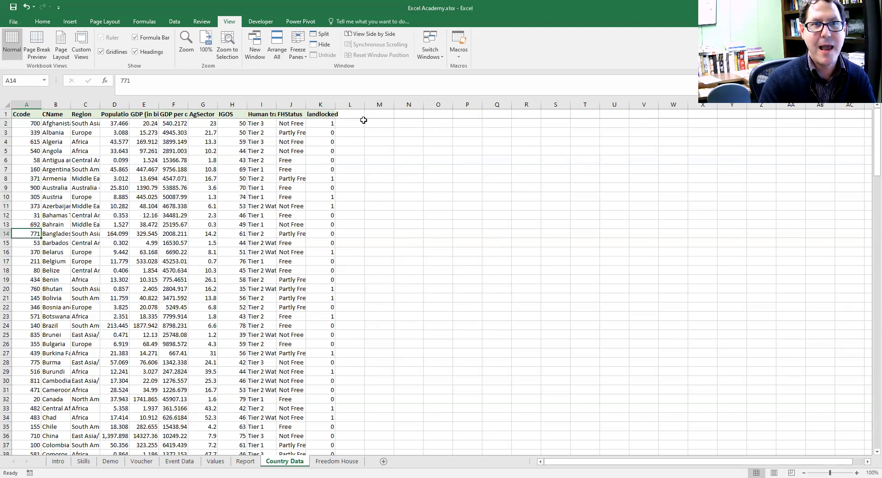
Step: Begin a VLOOKUP formula in L2 of Country Data with the country code in A2 as the lookup value
click(342, 124)
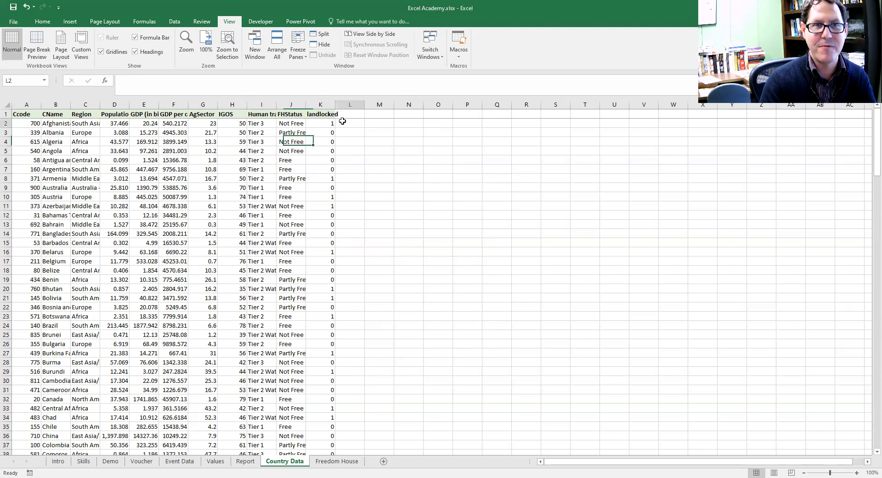
text(=)
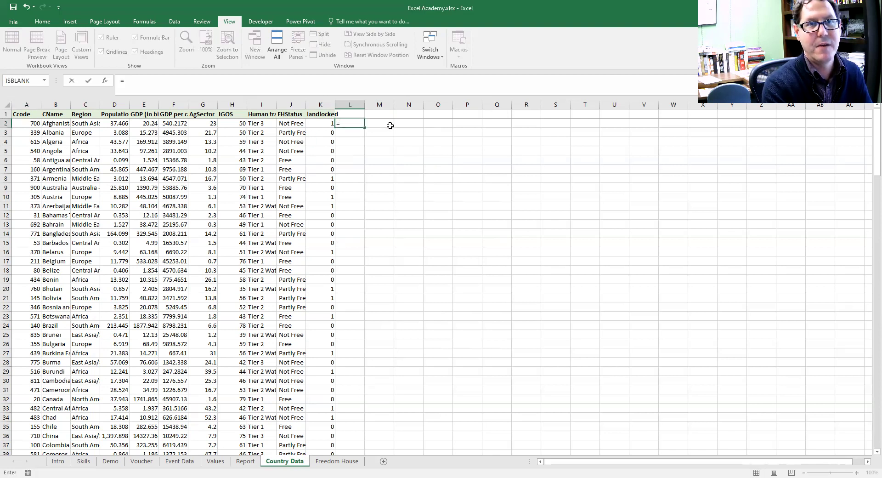
text(vlookup)
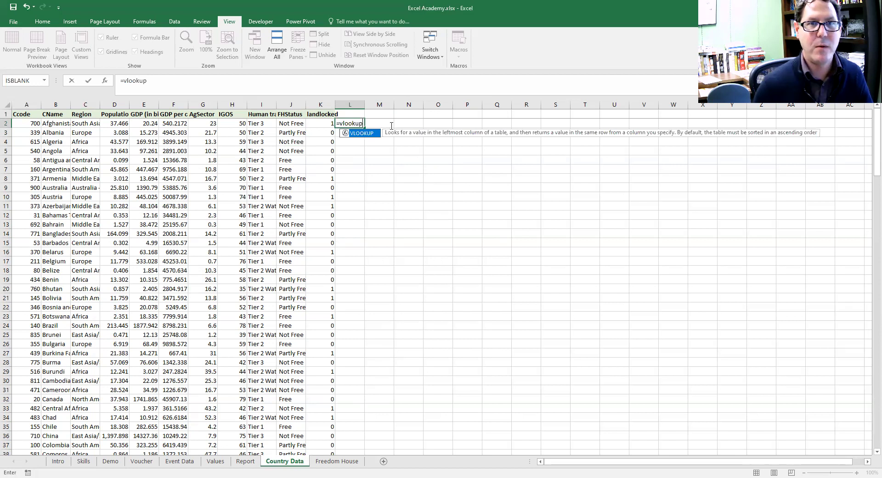
text(()
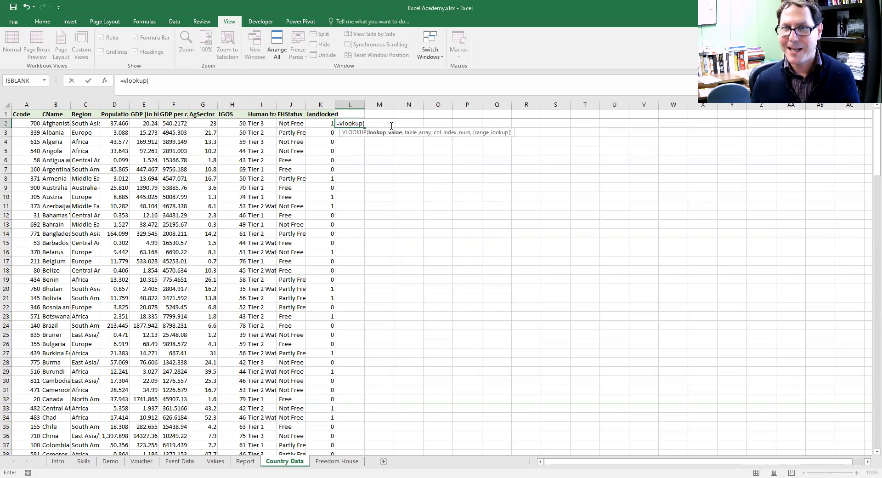
click(32, 125)
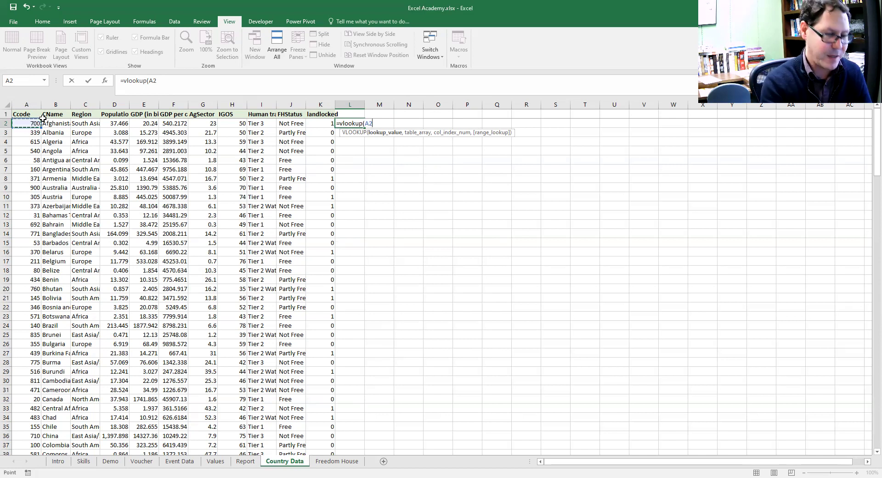
text(,)
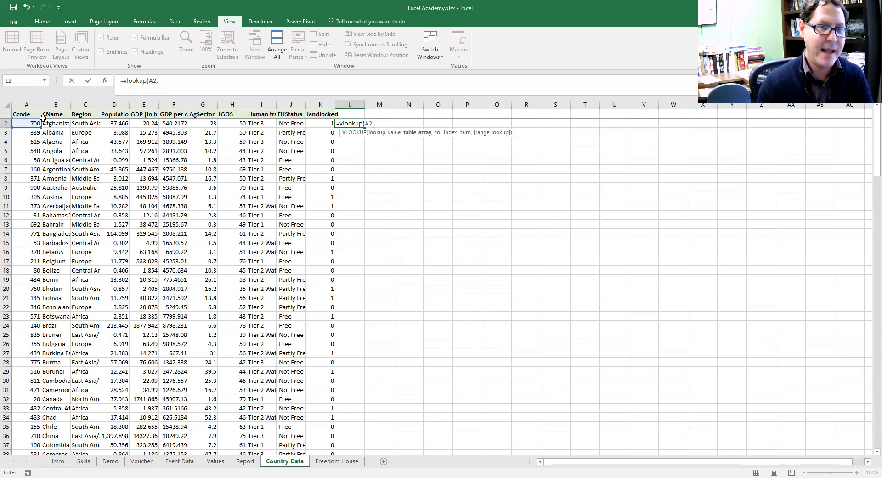
Step: Set the VLOOKUP table array to the range A2:D211 on the Freedom House sheet
click(333, 461)
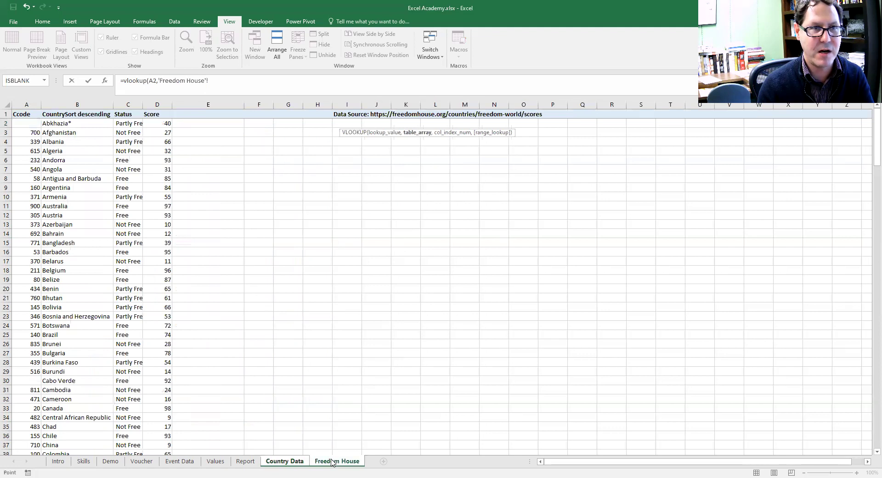
click(22, 122)
drag(21, 123, 166, 450)
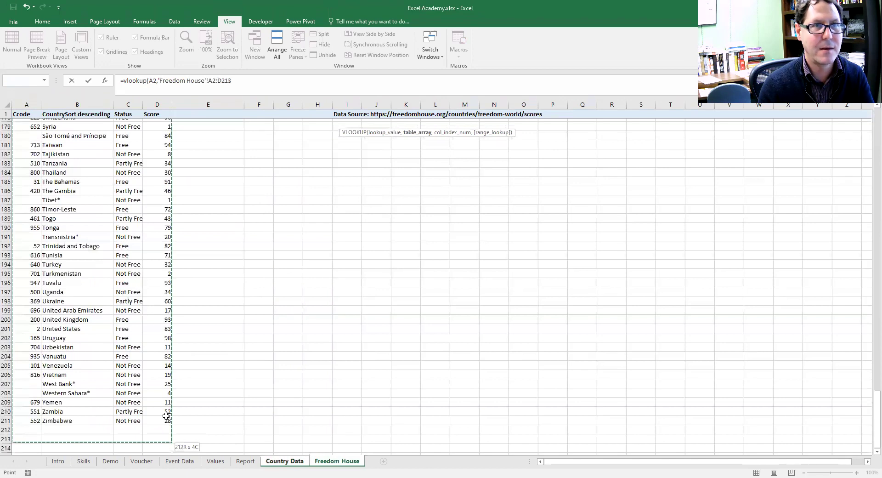
drag(166, 416, 166, 417)
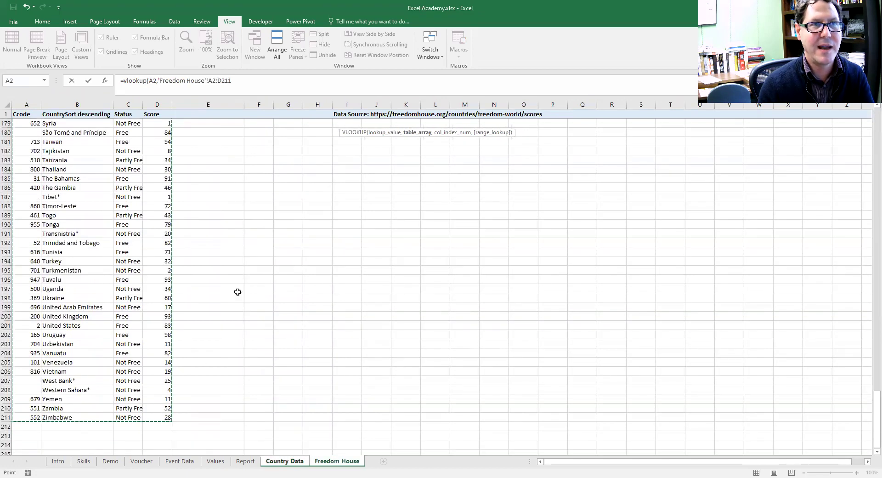
Step: Complete the VLOOKUP with column index 4 and False for an exact match, and enter the formula
click(257, 82)
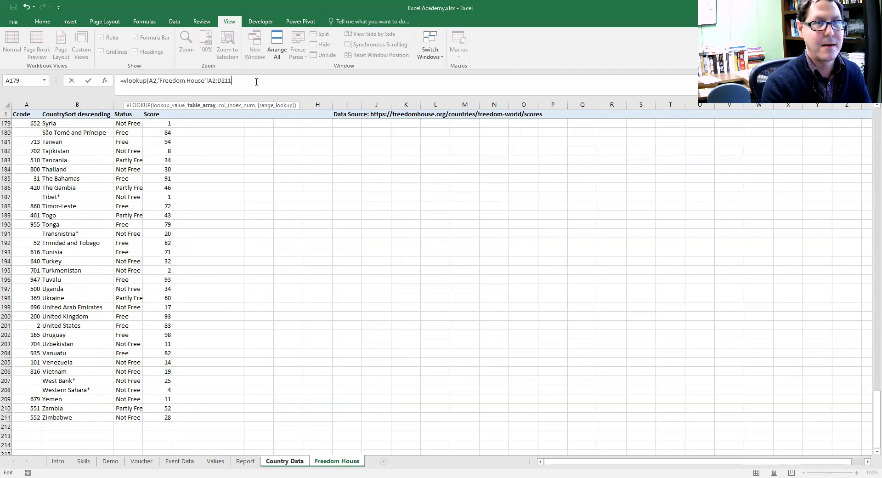
text(,4)
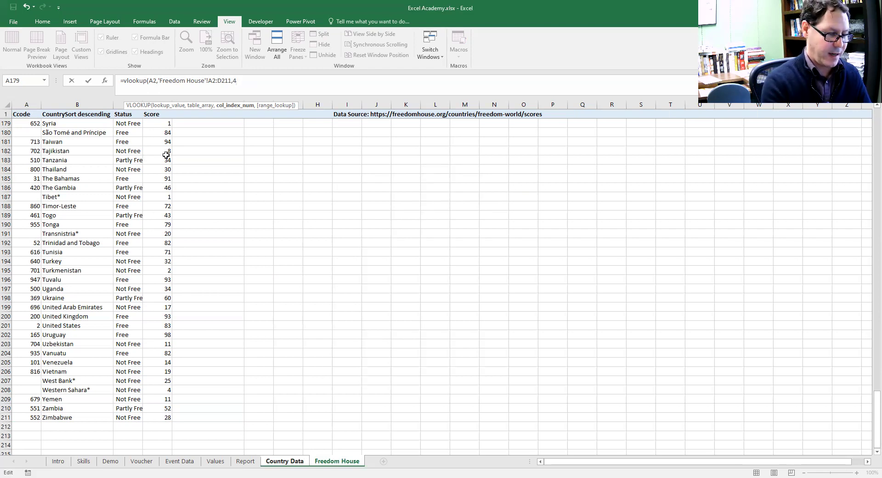
text(,False)
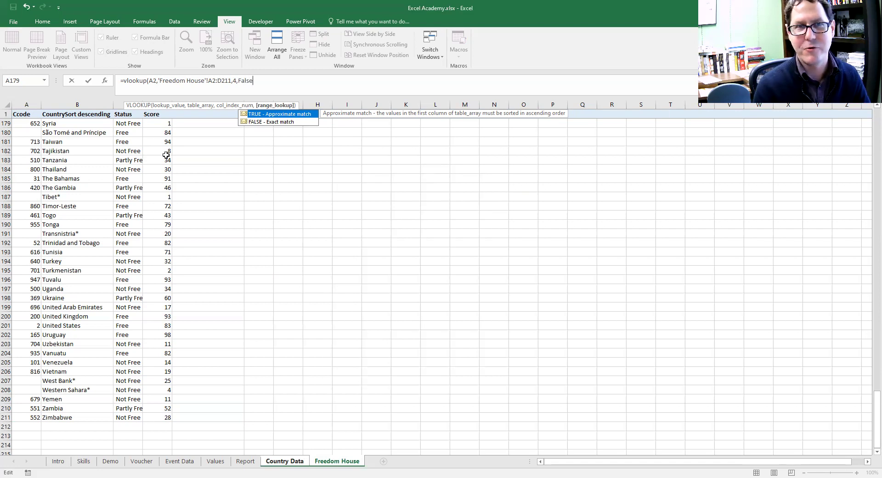
text())
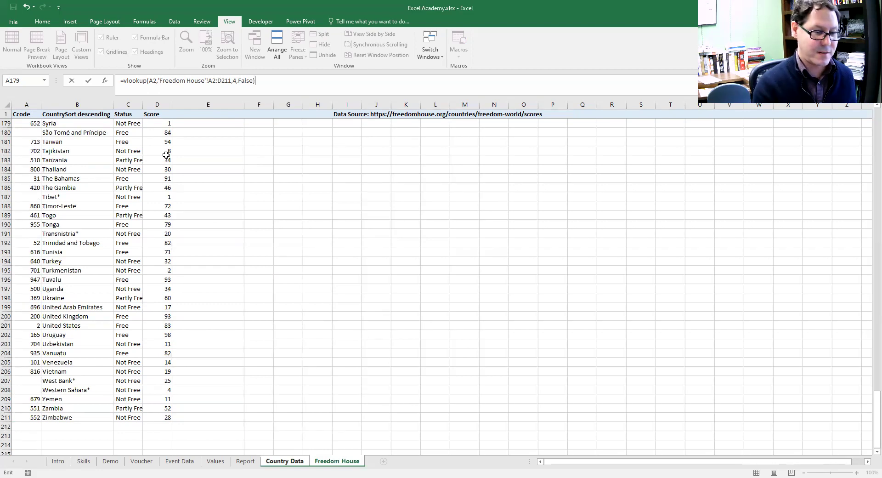
key(Return)
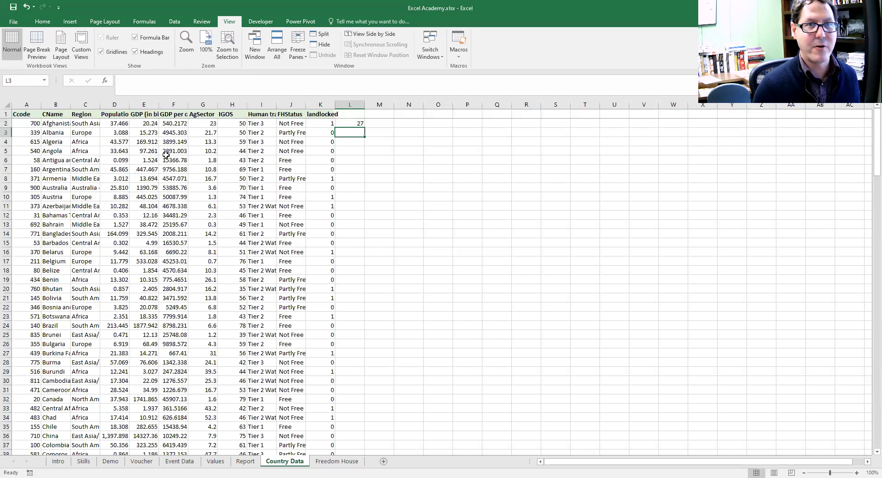
Step: Check the VLOOKUP result in L2 against Afghanistan's score on the Freedom House sheet and its country code in A2
click(344, 125)
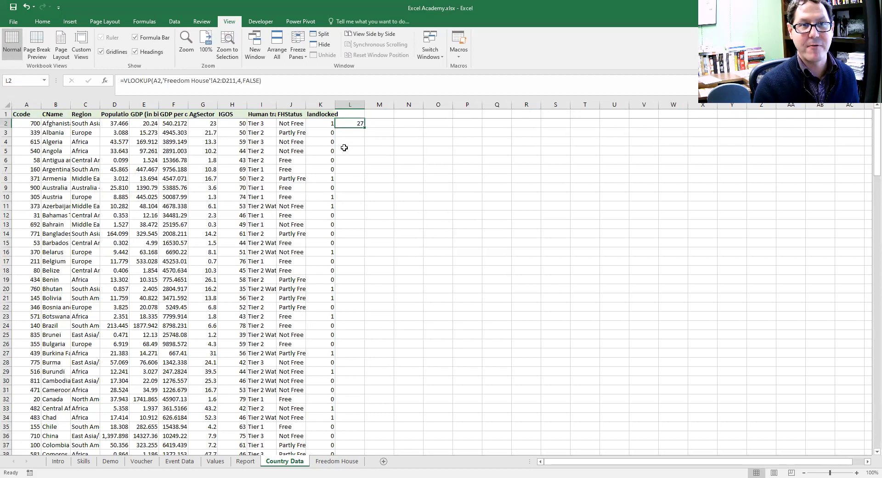
click(330, 461)
click(223, 234)
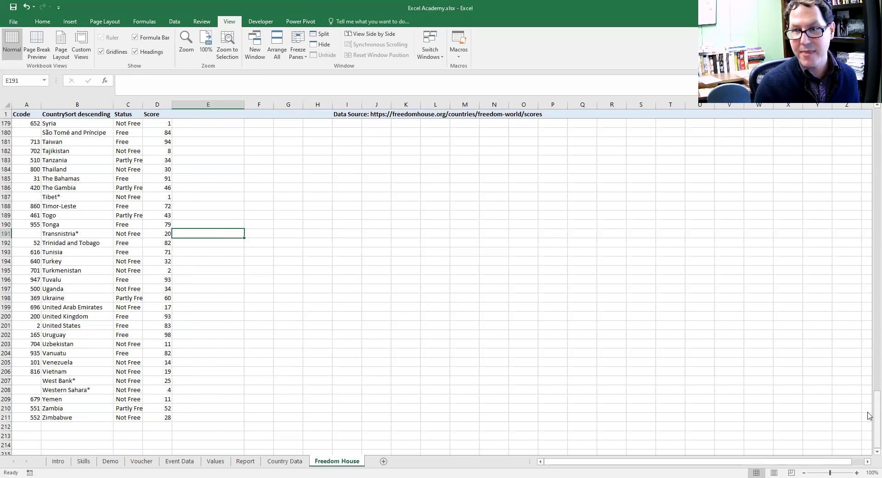
drag(877, 416, 877, 137)
click(281, 161)
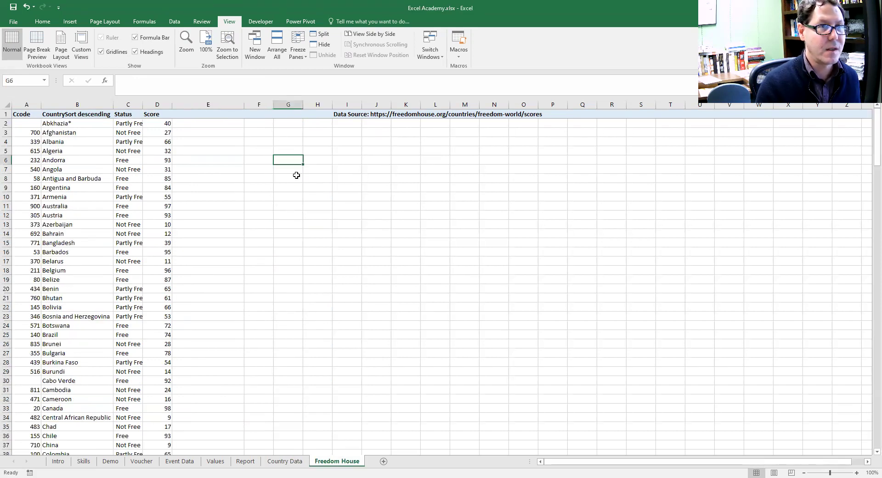
click(153, 133)
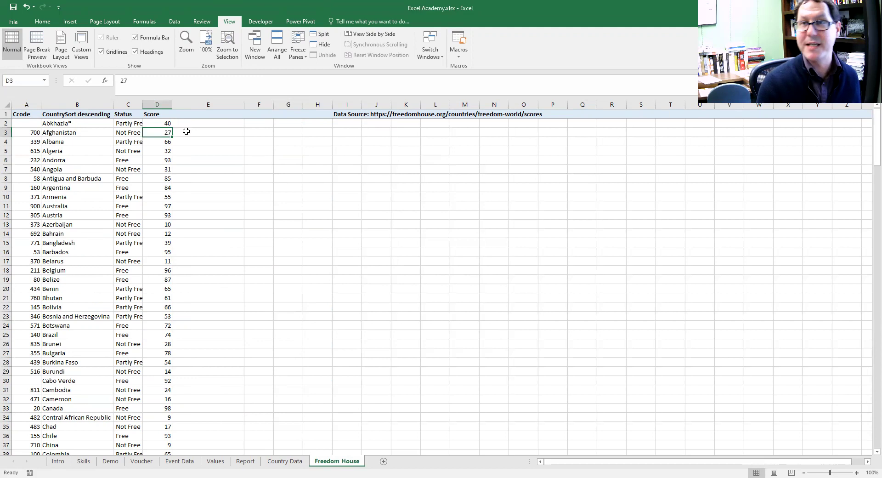
click(285, 461)
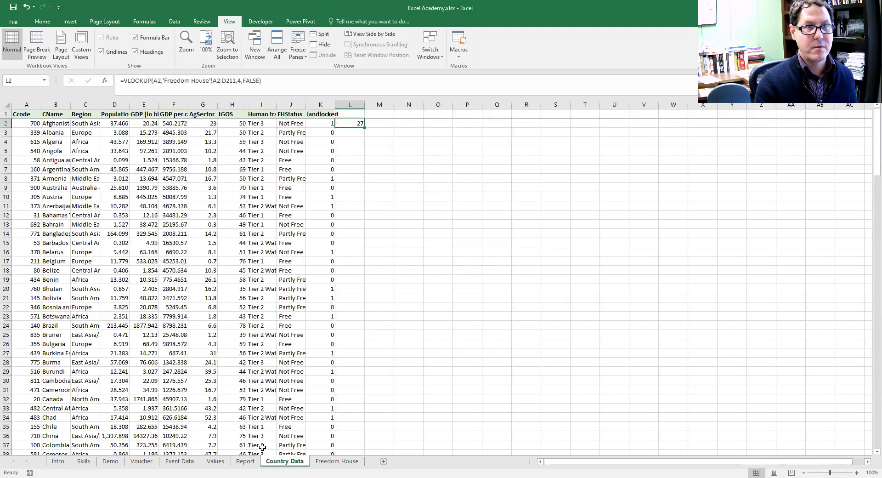
click(26, 123)
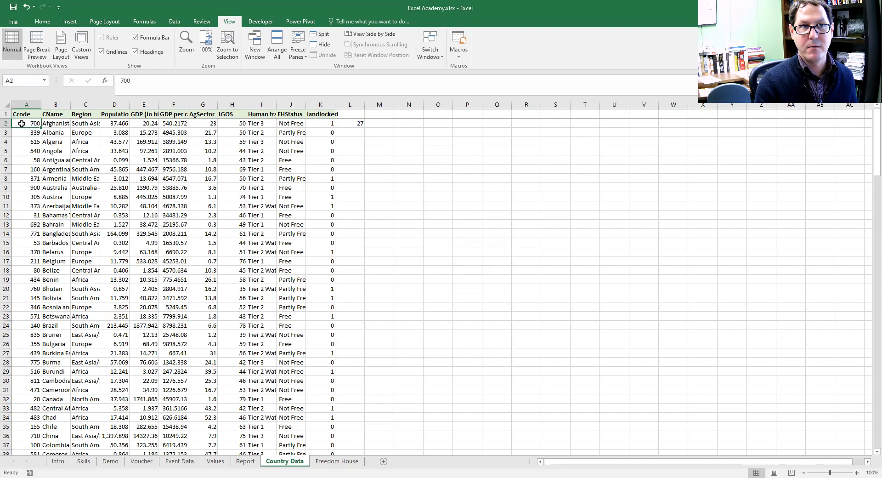
Step: Compare Afghanistan's country code and score on the Freedom House sheet with the VLOOKUP in L2 of Country Data
click(338, 461)
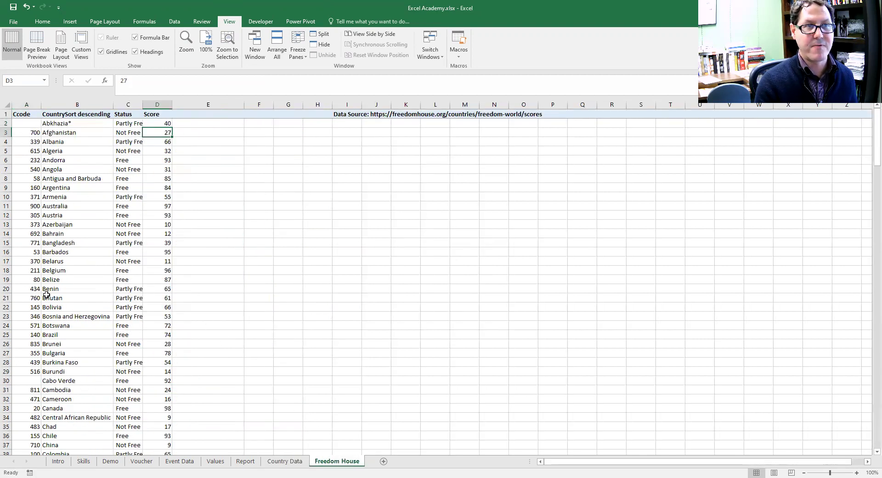
click(30, 132)
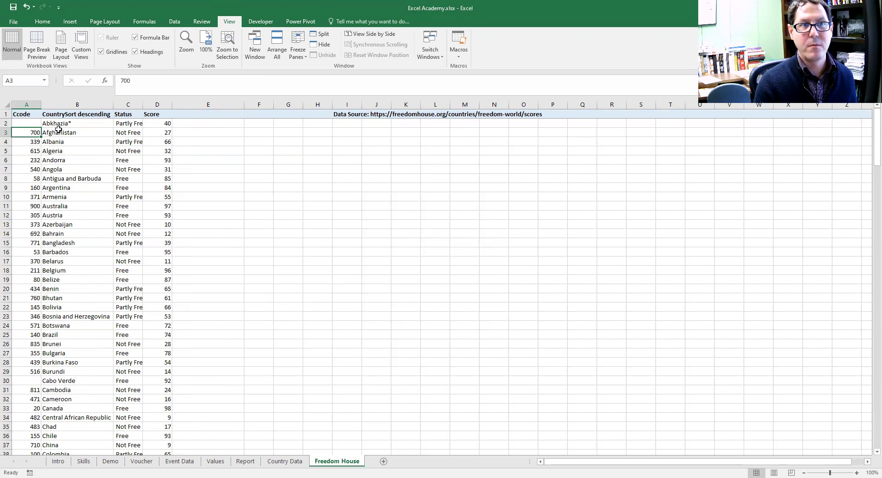
click(160, 133)
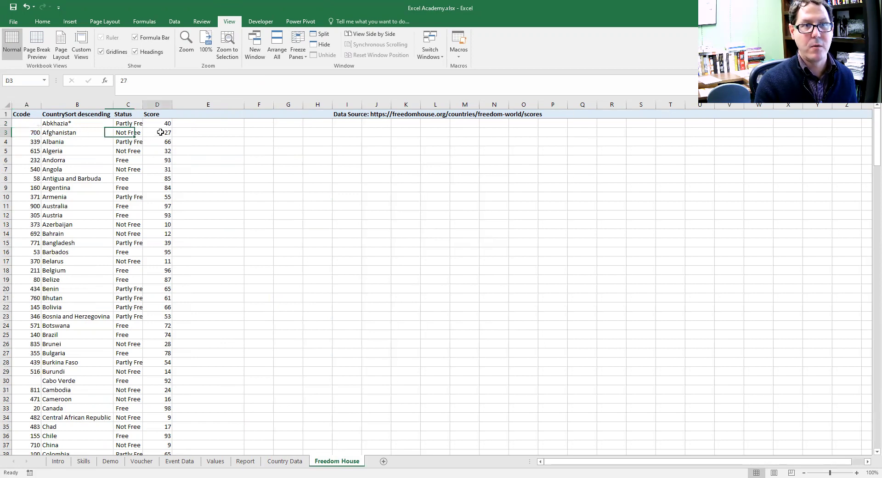
click(285, 461)
click(357, 123)
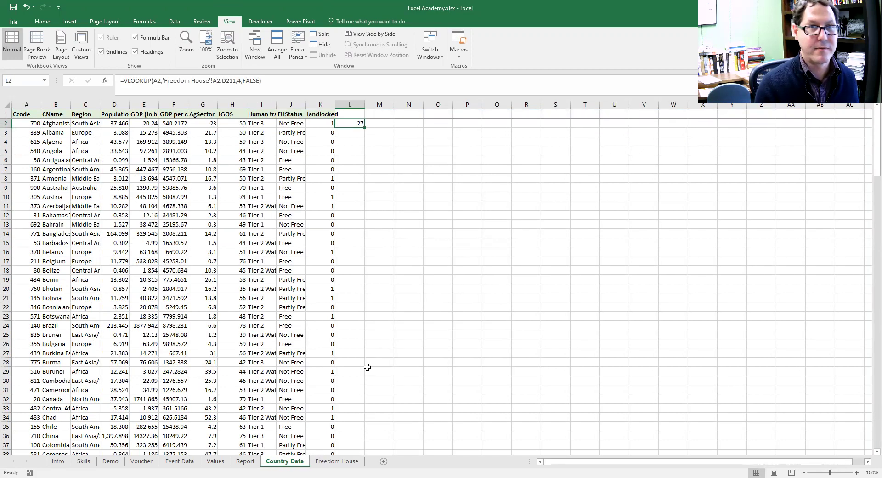
click(384, 260)
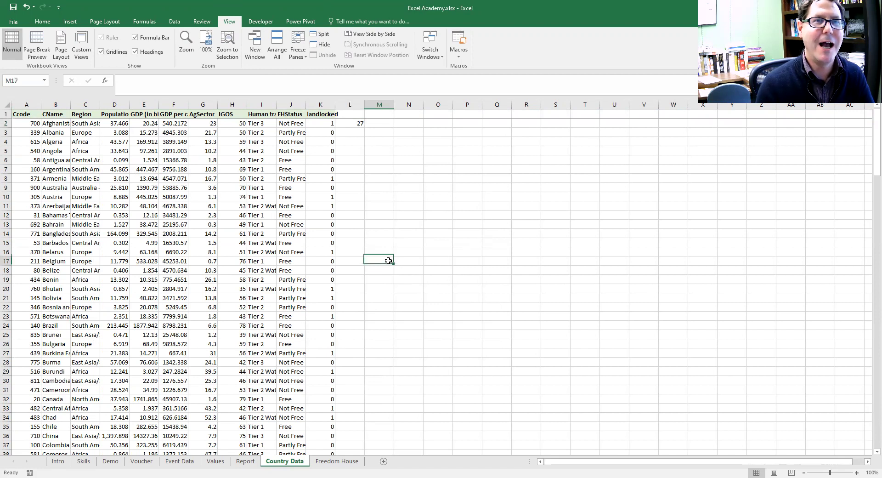
click(356, 124)
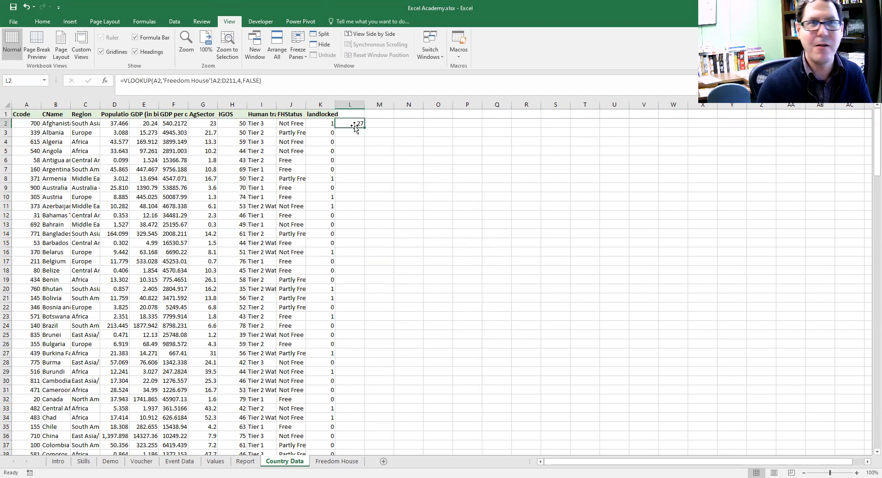
key(Delete)
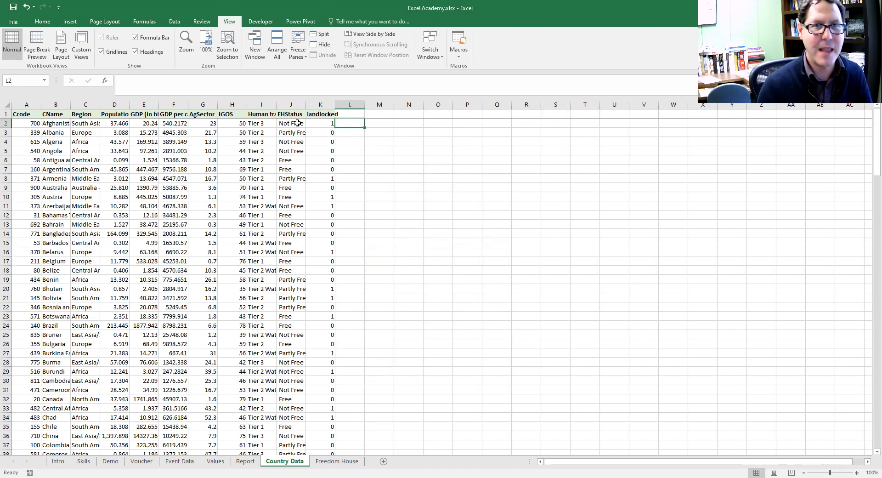
click(356, 197)
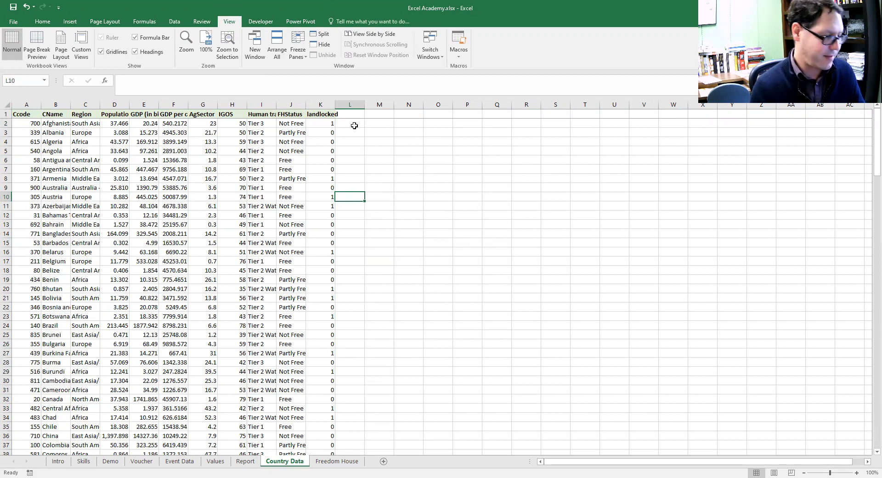
key(ctrl+z)
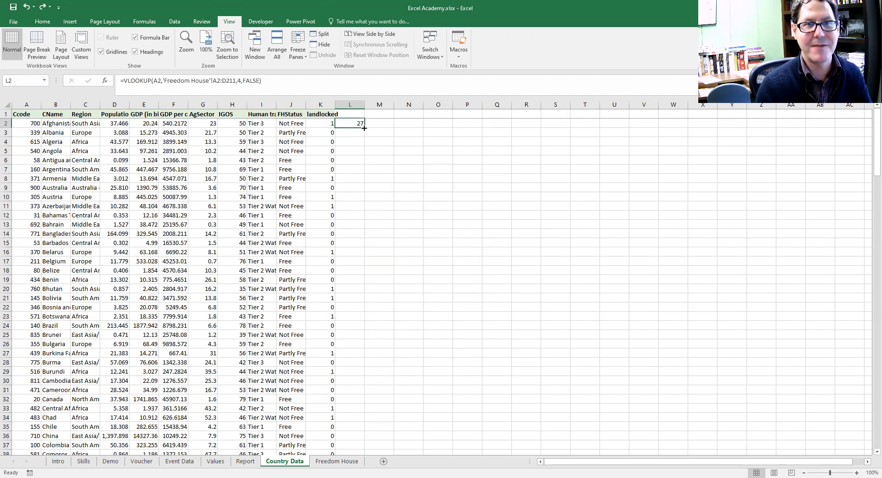
Step: Fill the VLOOKUP formula from L2 down to L8 and inspect the table ranges in the copies in L3 and L4
drag(364, 128, 365, 183)
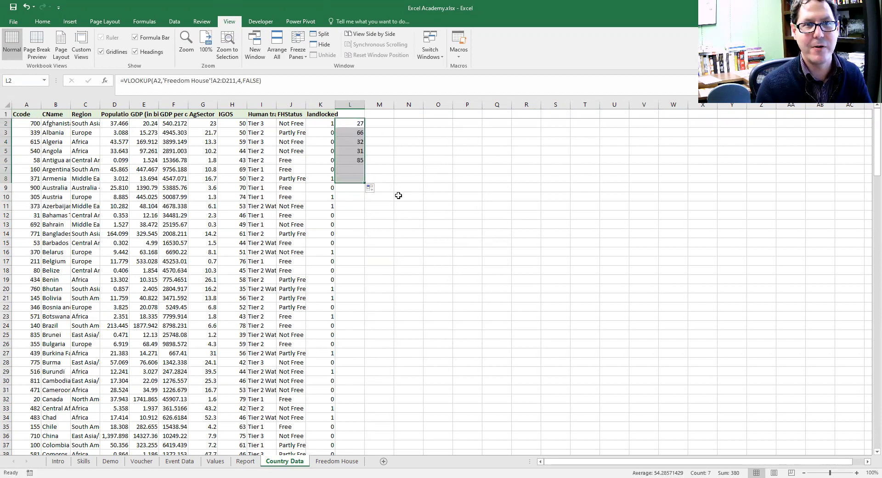
click(349, 132)
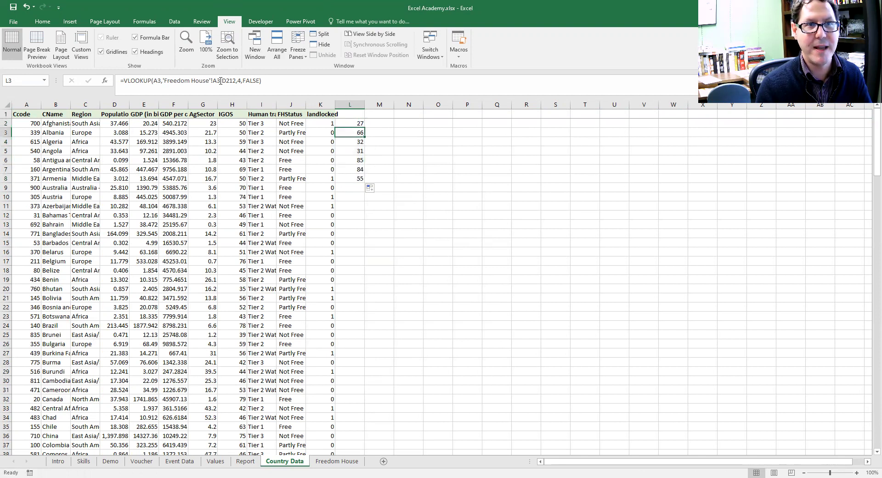
double_click(348, 143)
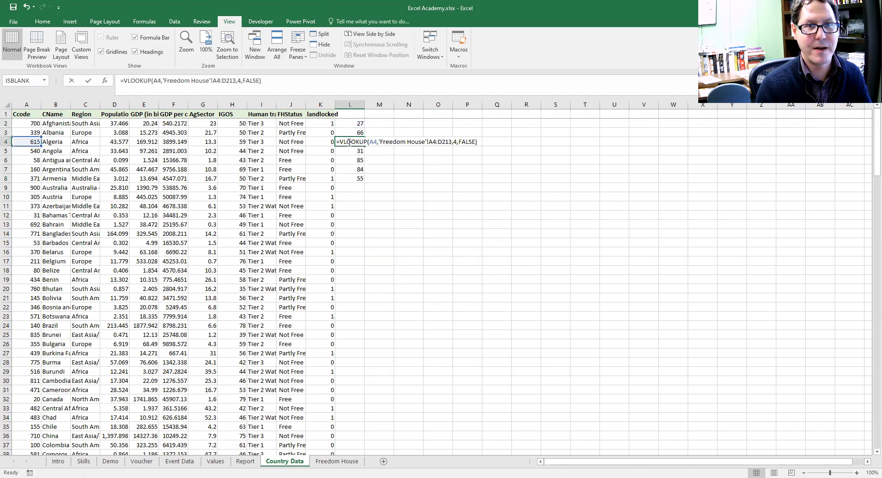
click(337, 461)
click(285, 460)
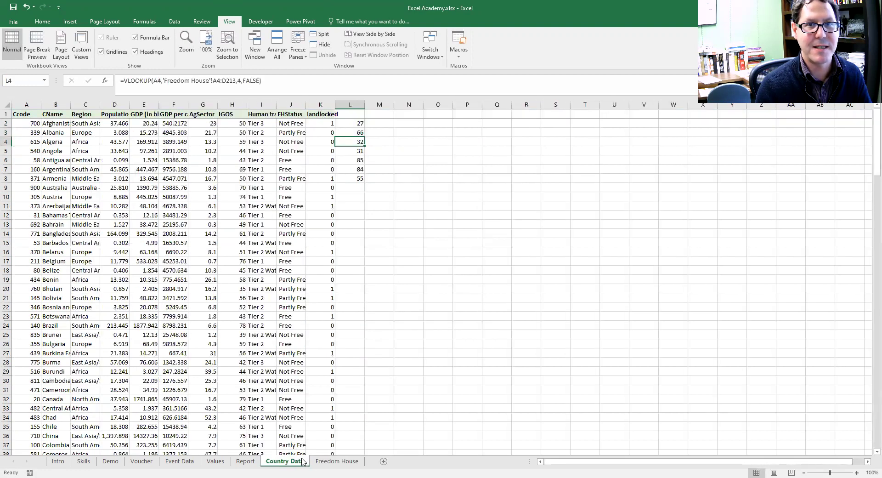
double_click(346, 142)
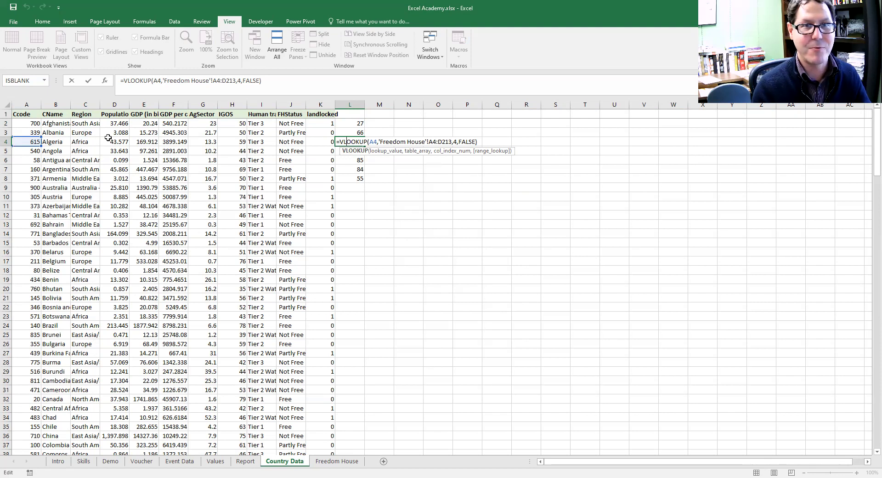
key(Escape)
Step: Lock the table array of the VLOOKUP in L2 as the absolute range $A$2:$D$211 on the Freedom House sheet
click(354, 123)
double_click(354, 122)
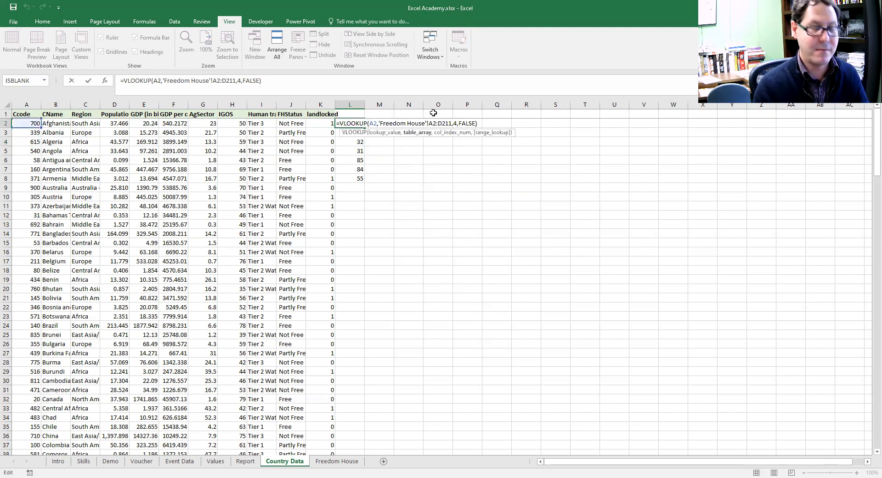
text($A)
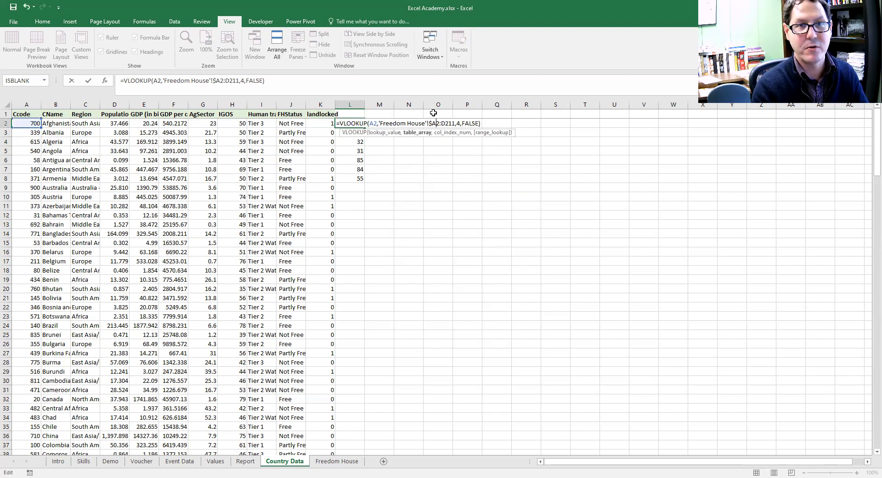
text($)
key(Right)
key(Right)
text($)
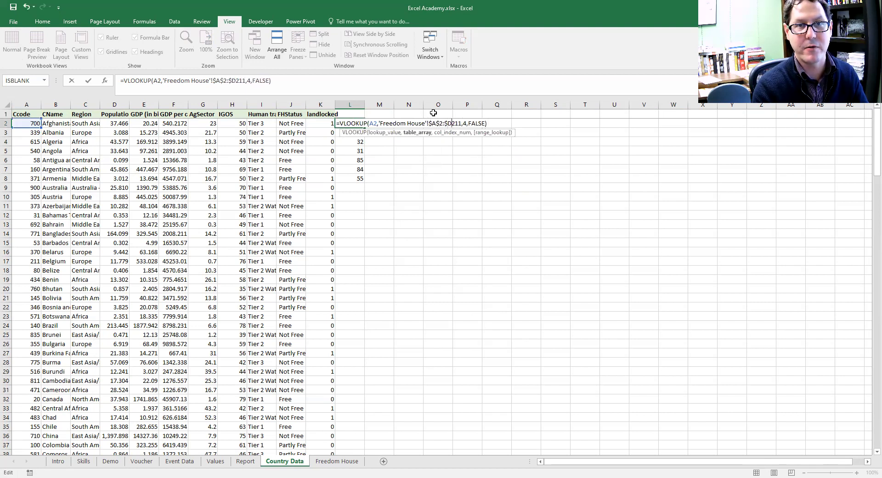
key(Right)
text($)
key(Return)
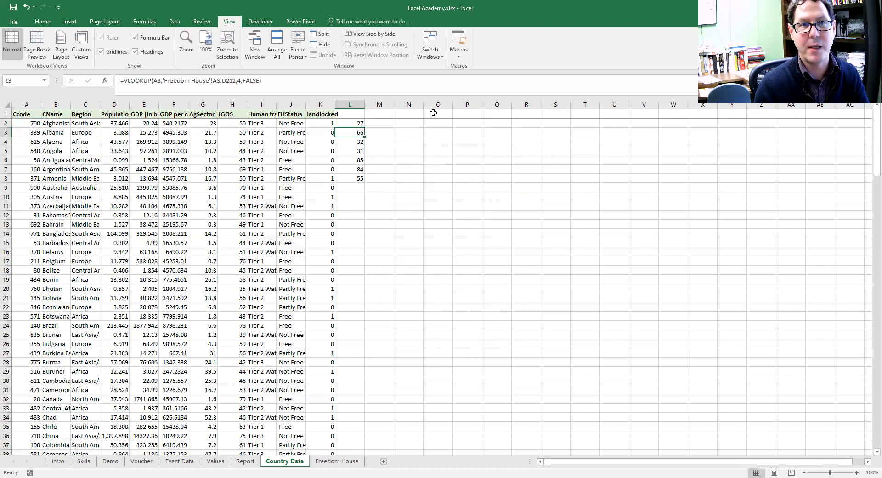
Step: Fill the locked VLOOKUP from L2 down to L11 and check the table range in the L5 copy
click(361, 124)
drag(363, 125, 363, 205)
click(354, 148)
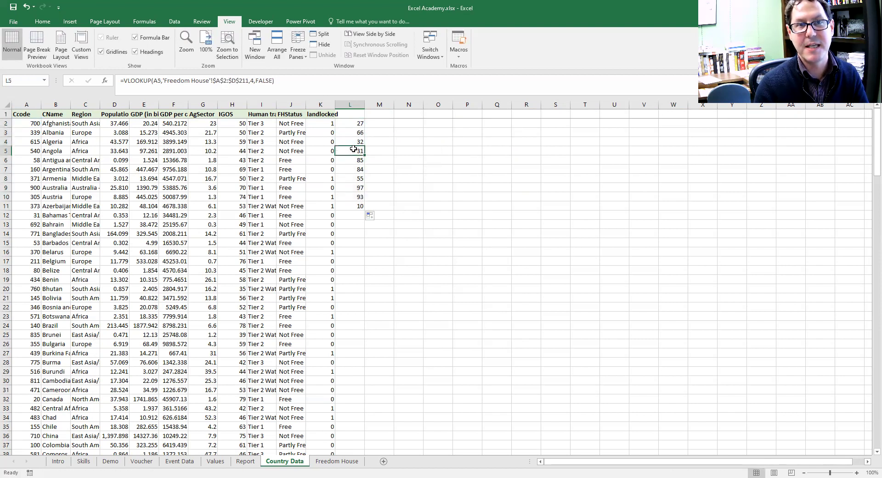
double_click(354, 148)
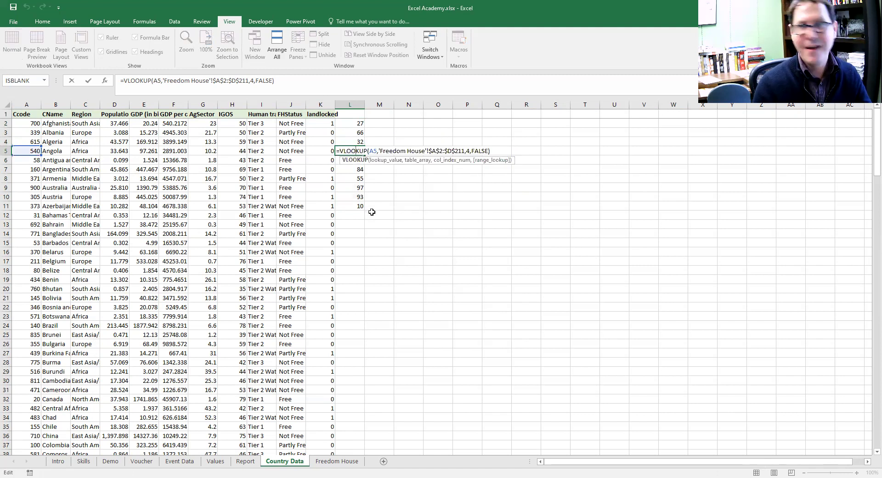
key(Escape)
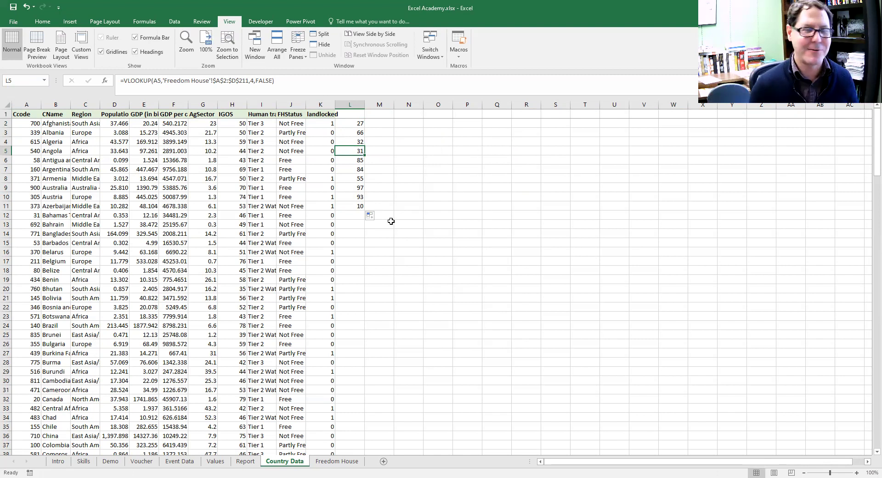
Step: Name the range A2:D211 on the Freedom House sheet FH
click(340, 461)
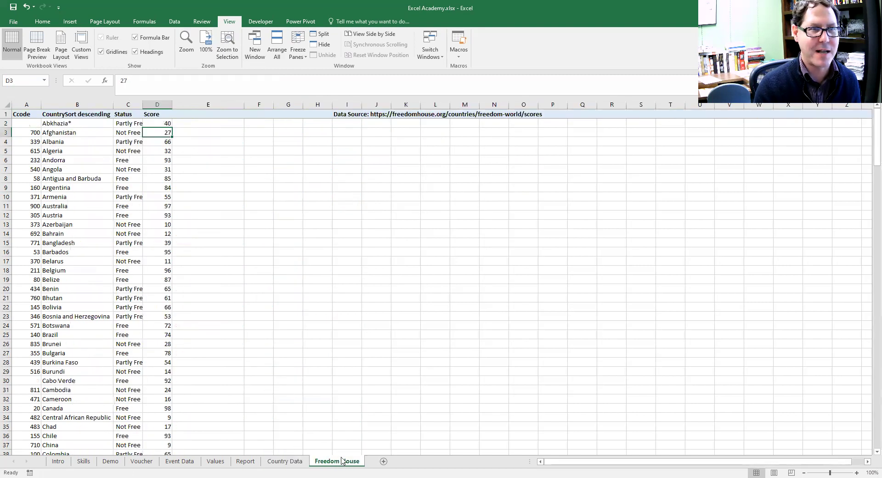
click(293, 266)
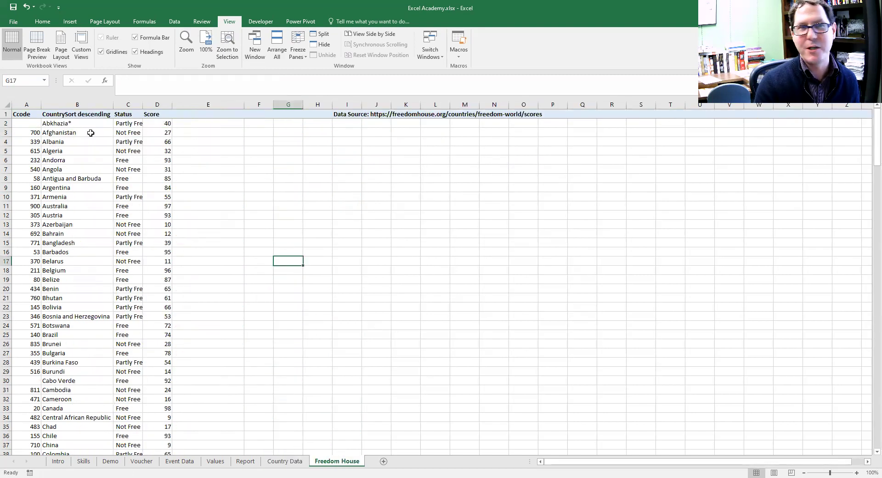
drag(30, 123, 160, 272)
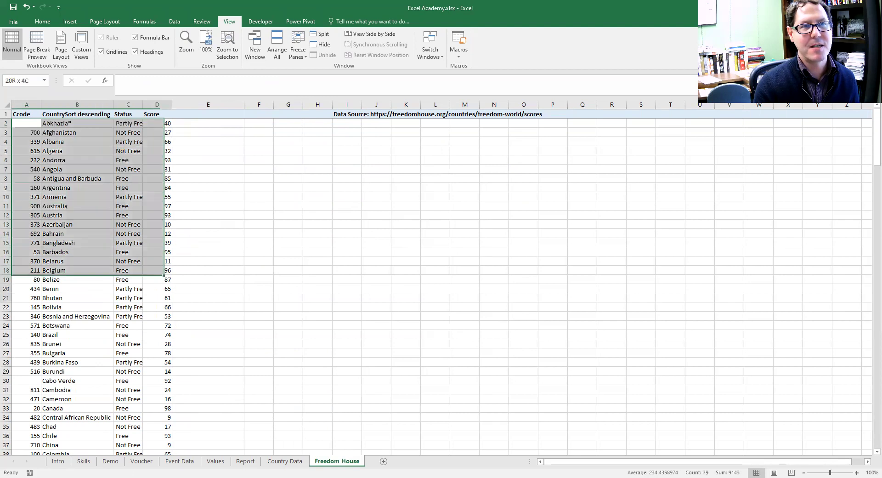
key(ctrl+shift+Down)
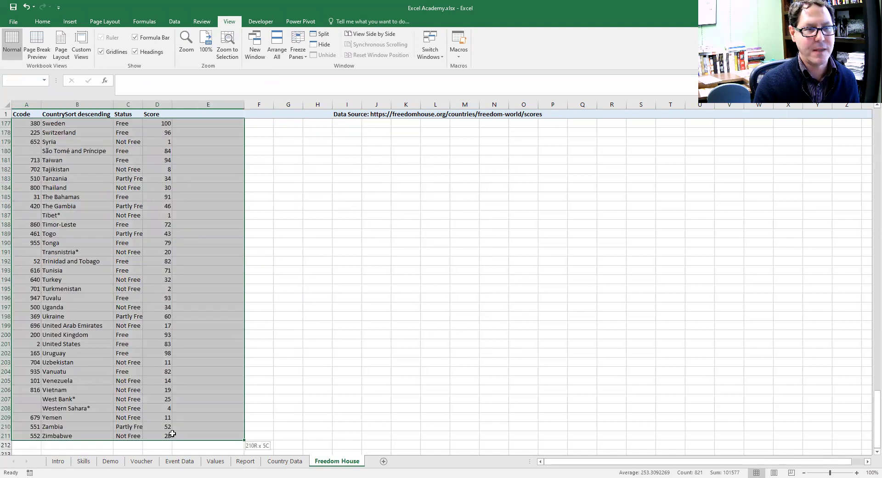
click(31, 80)
text(FH)
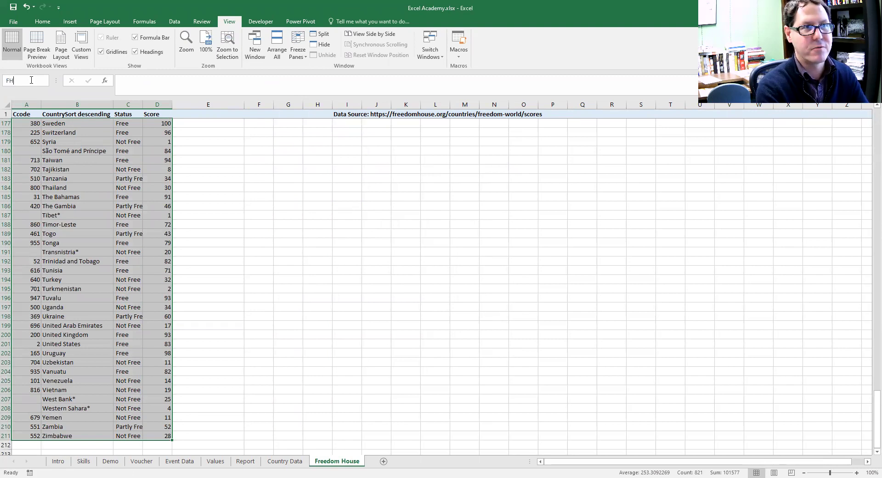
key(Return)
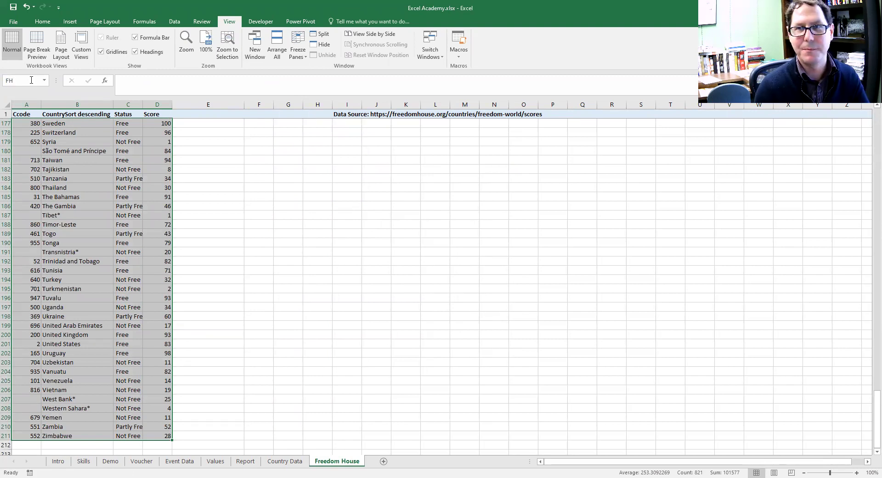
click(269, 162)
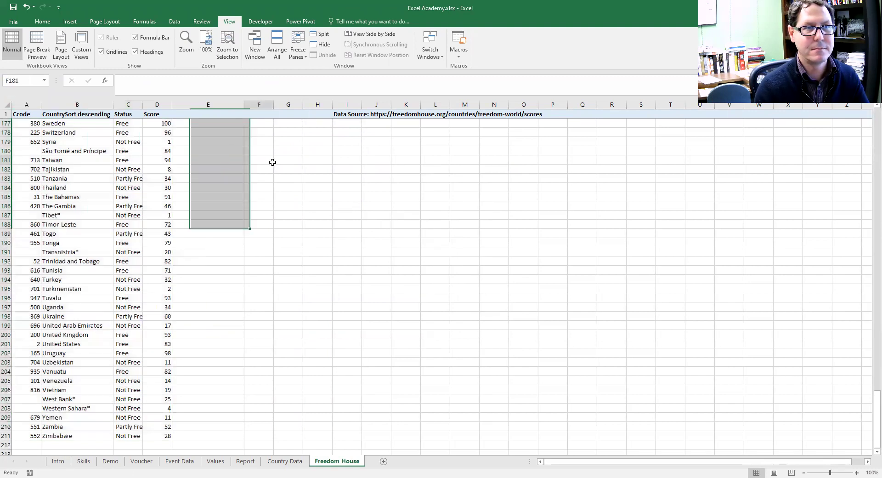
Step: Enter =VLOOKUP(A2,FH,4,FALSE) in cell M2 of the Country Data sheet, using the named range FH as the table array
click(288, 464)
click(385, 124)
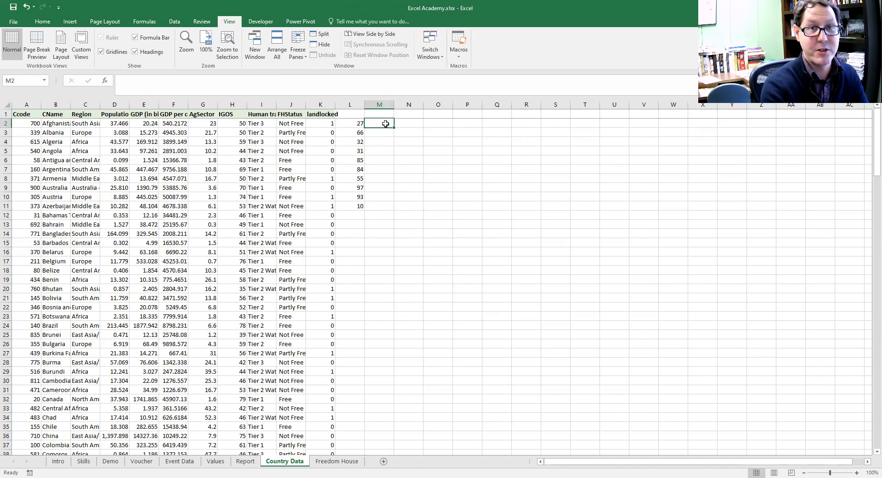
text(=)
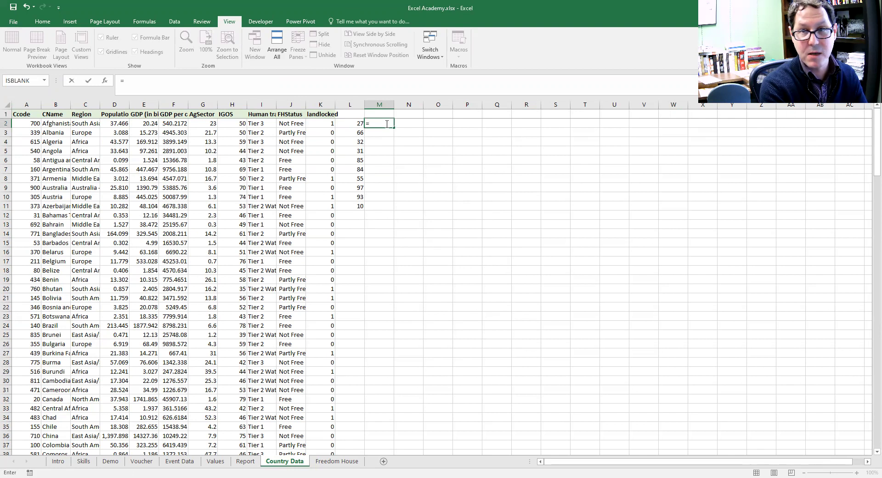
text(vlookup)
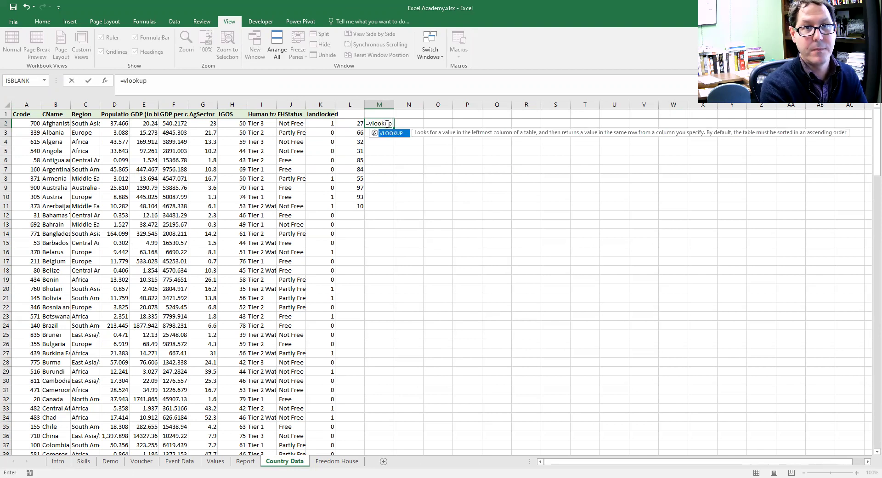
text(()
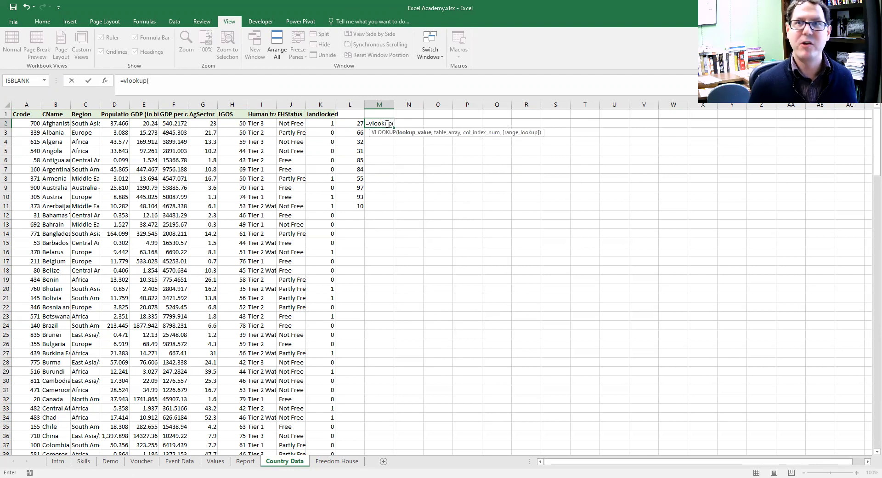
click(25, 122)
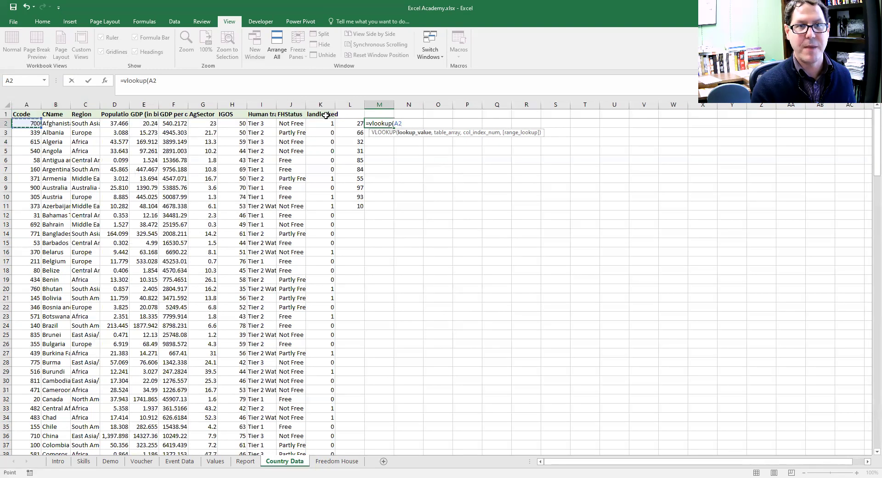
click(181, 84)
text(,)
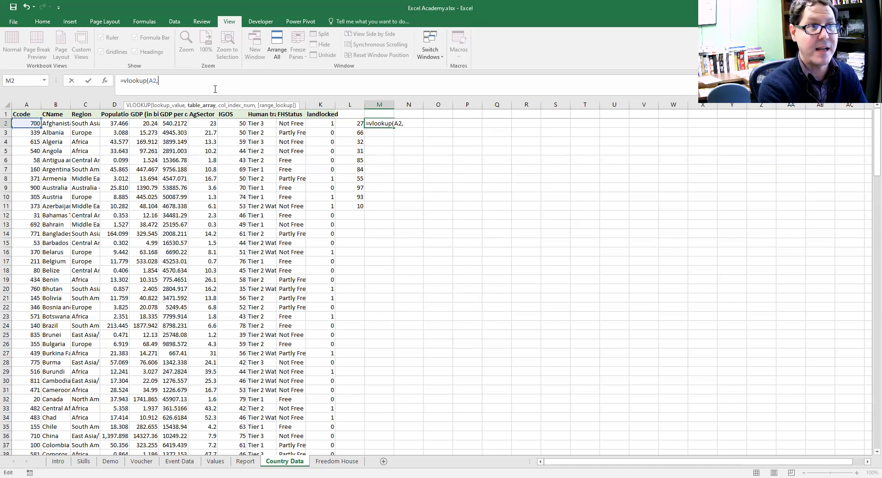
text(FH)
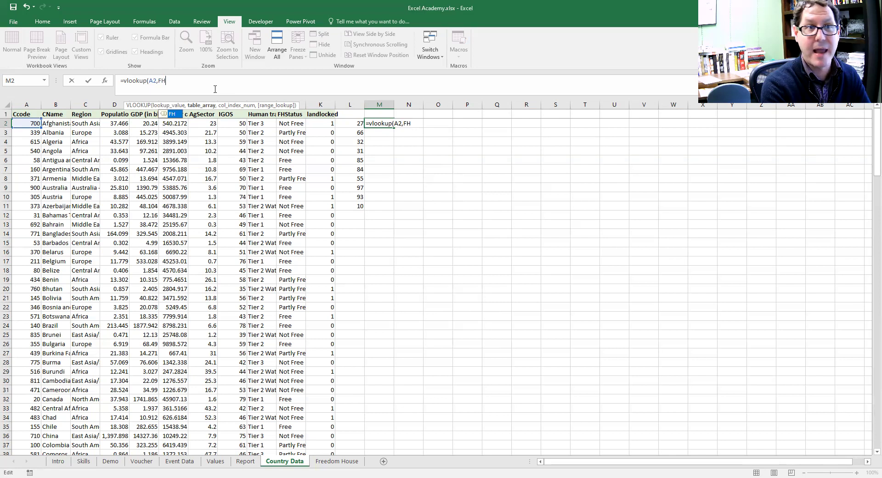
text(,)
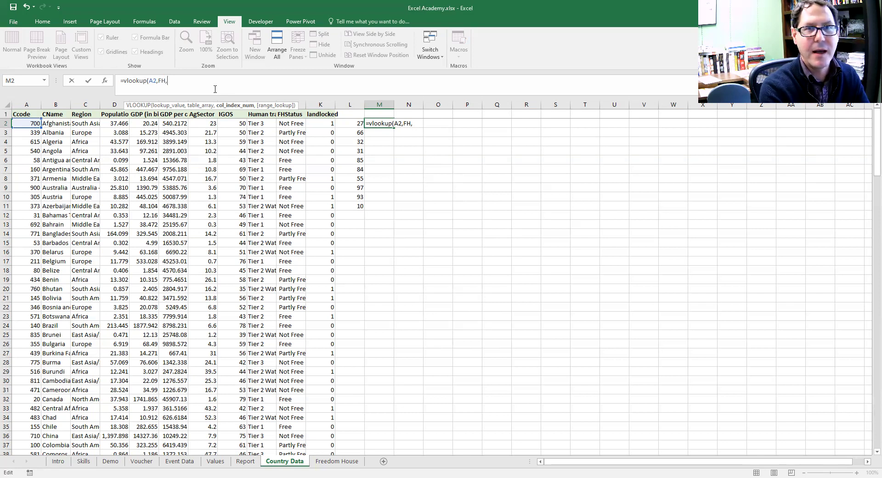
text(4)
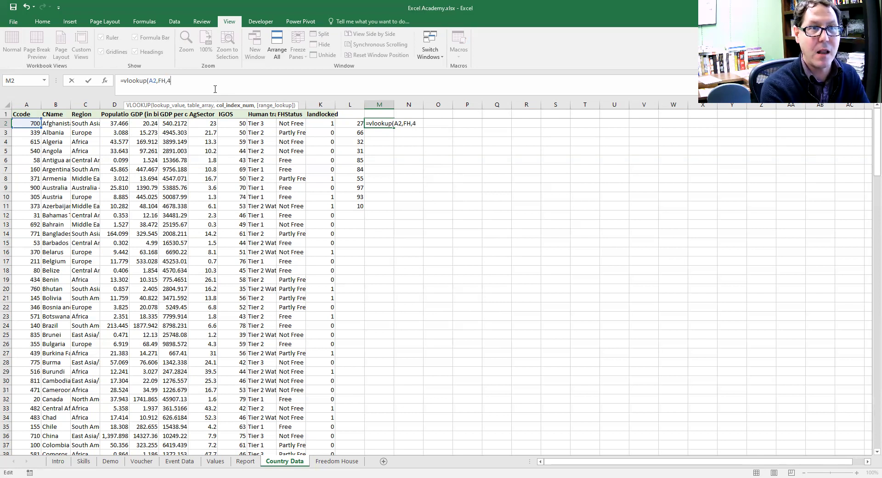
text(,)
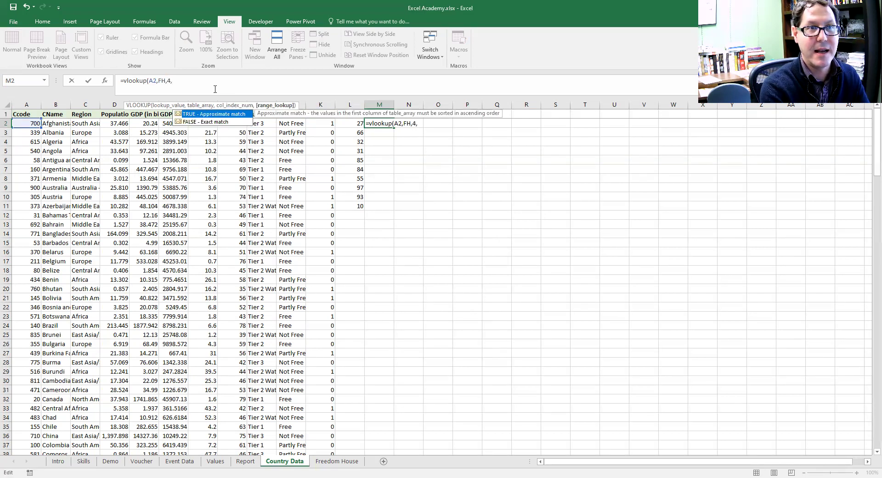
text(False)
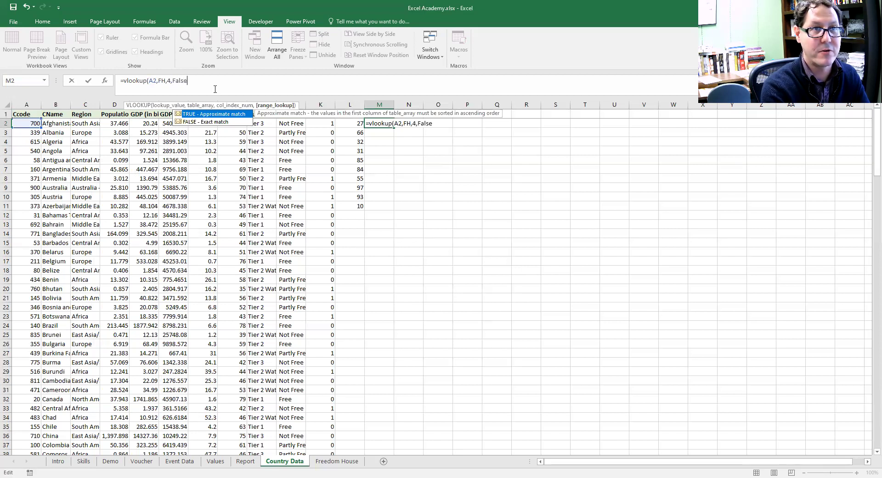
text())
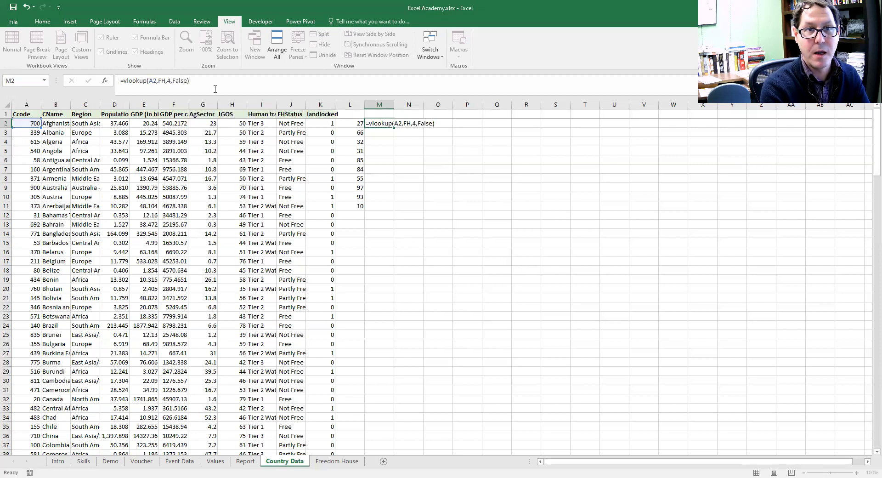
key(Return)
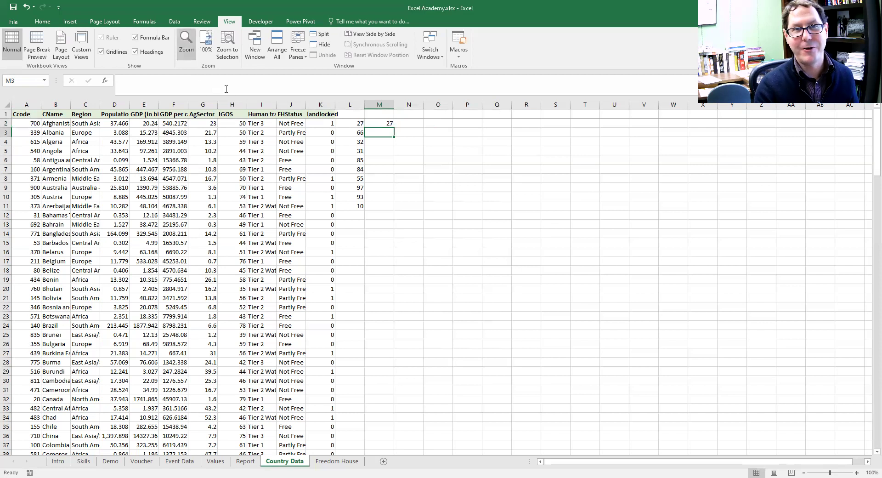
Step: Fill the named-range VLOOKUP formula from M2 down to M22
click(381, 123)
drag(393, 129, 405, 309)
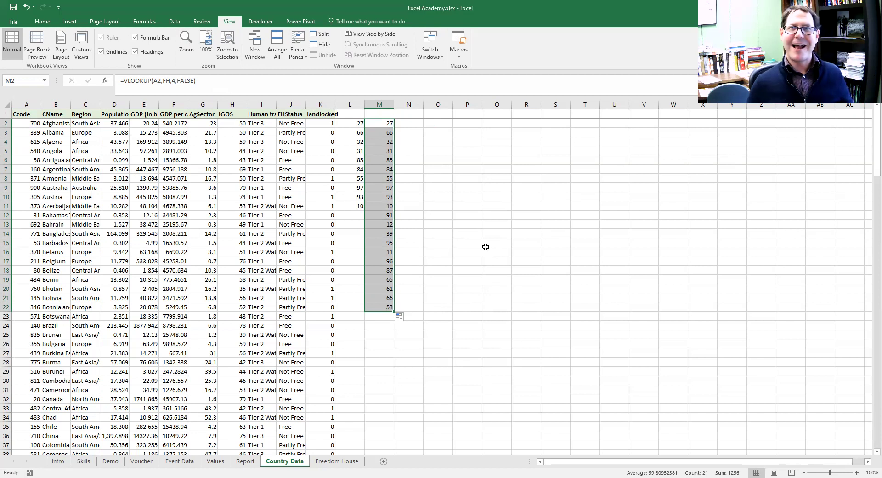
click(546, 149)
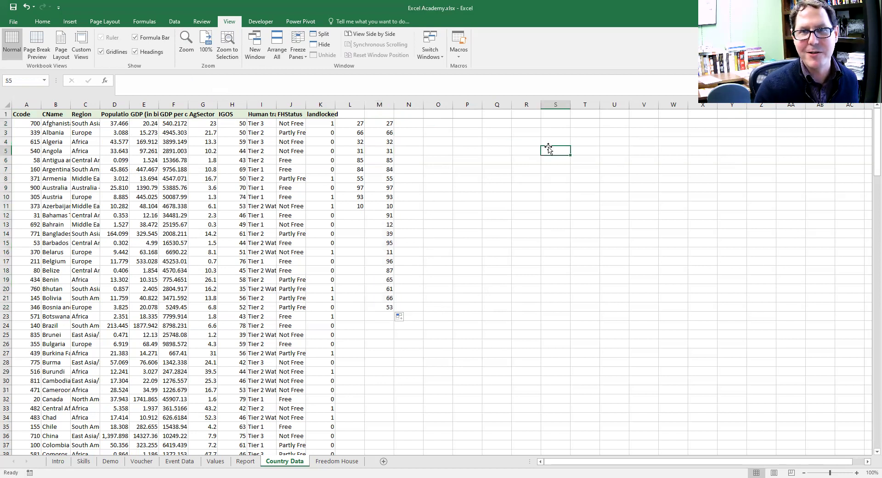